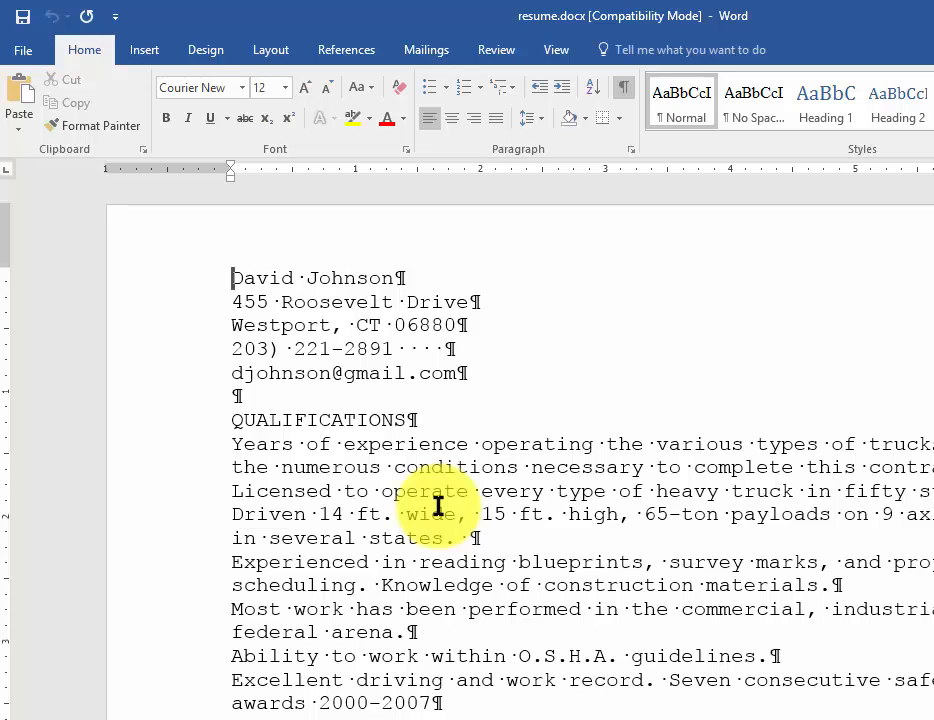
Change all of the resume text to Arial and insert the missing opening parenthesis before the phone number's area code.
key(ctrl+a)
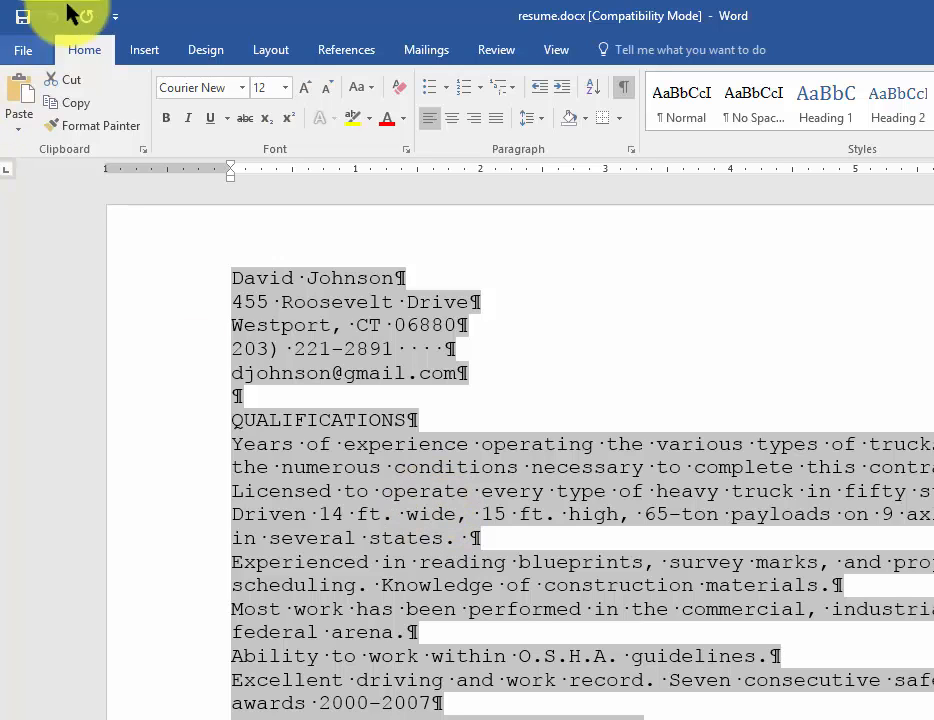
click(244, 88)
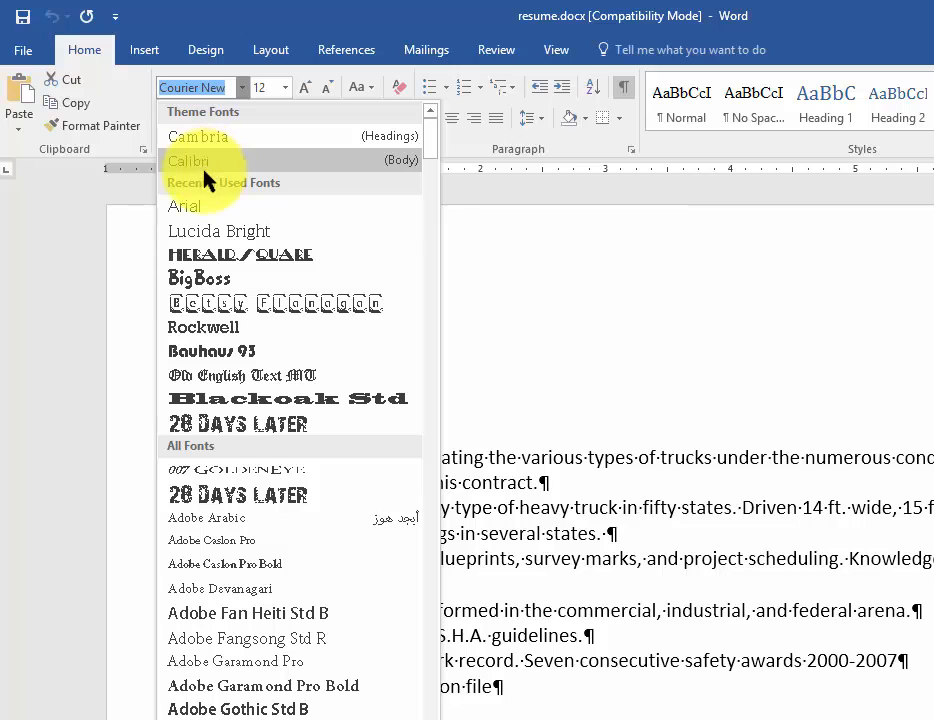
click(208, 207)
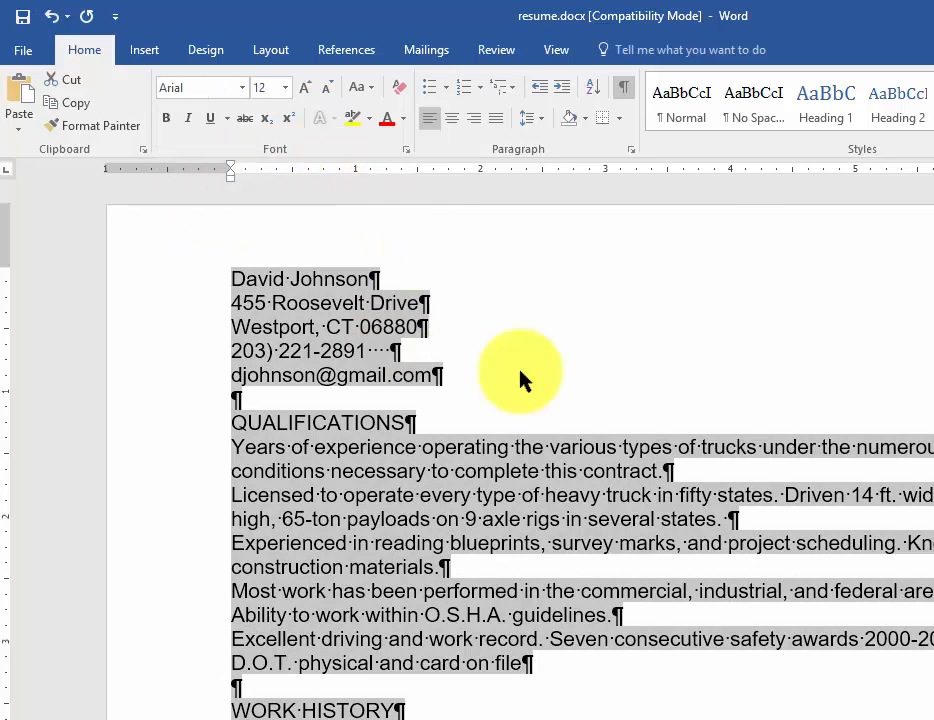
click(245, 357)
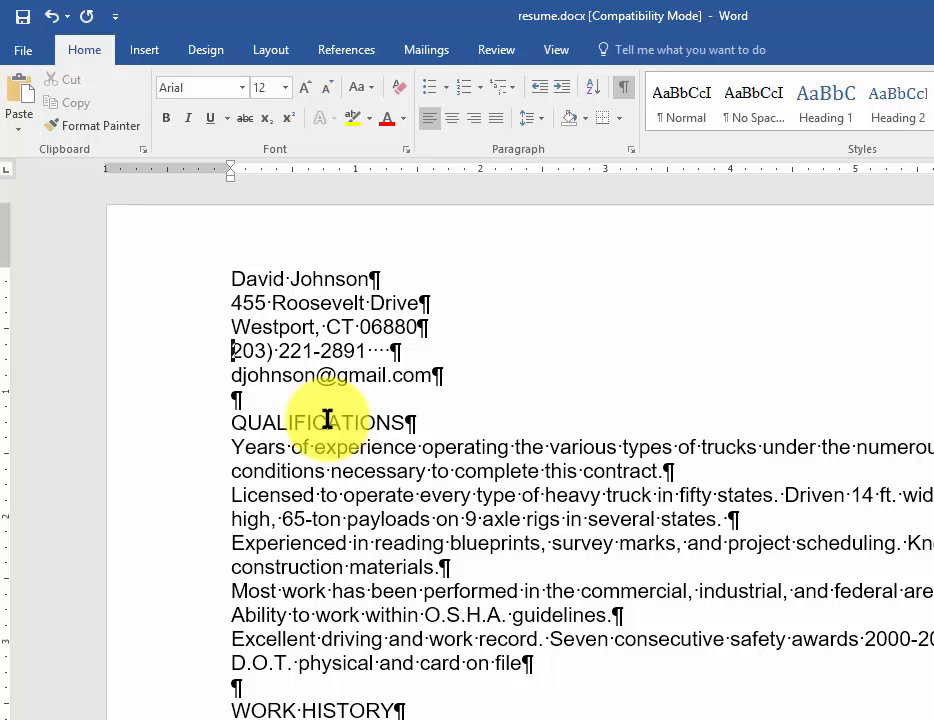
text(()
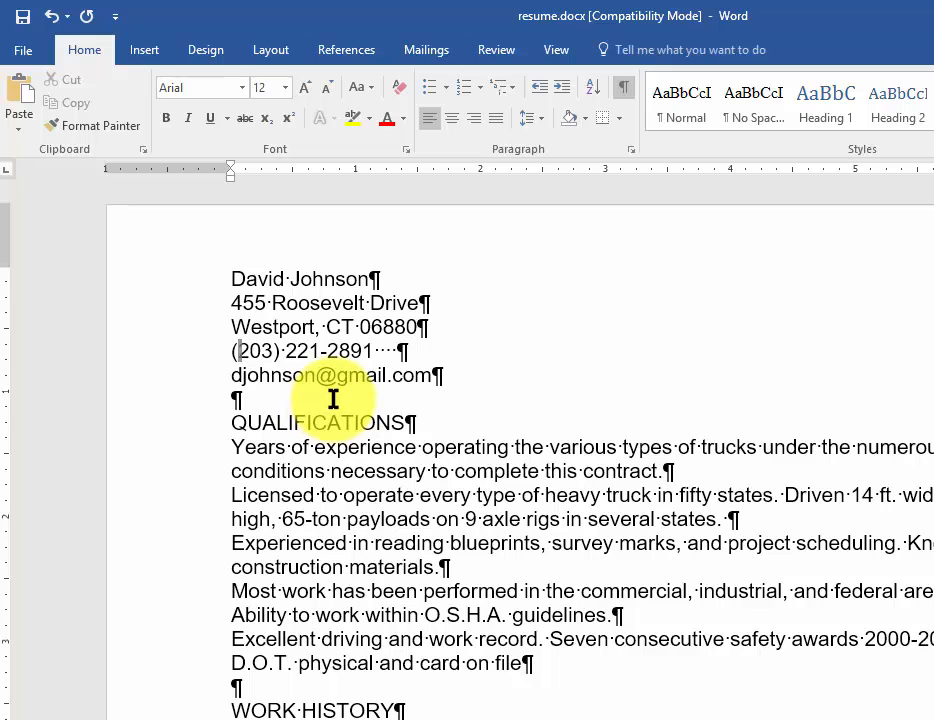
Center the five contact lines at the start of the resume and format them bold at size 14.
click(221, 281)
drag(219, 285, 423, 375)
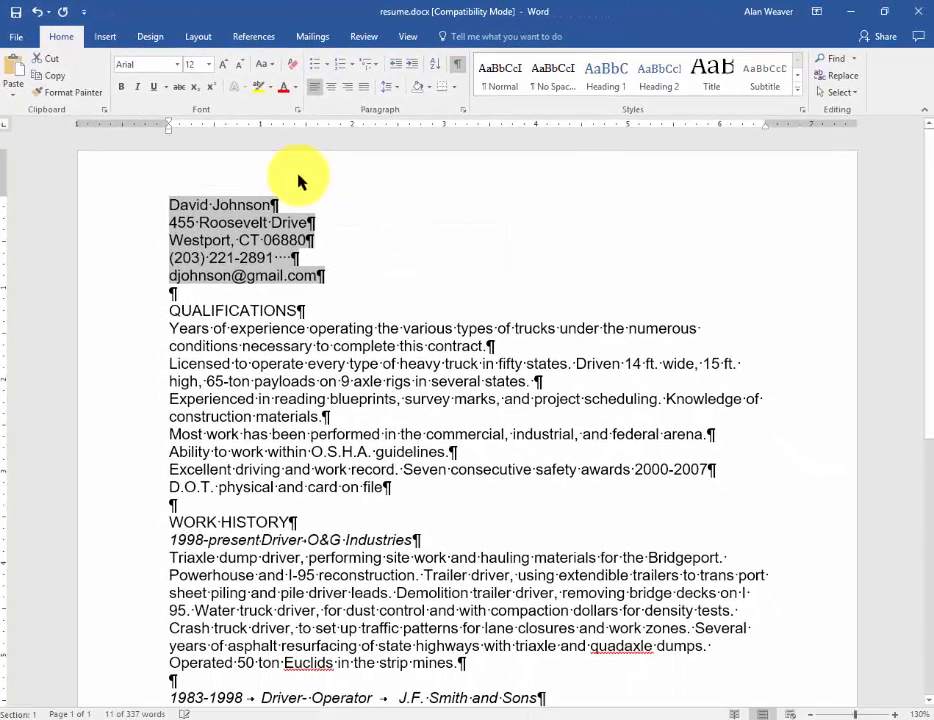
key(ctrl+e)
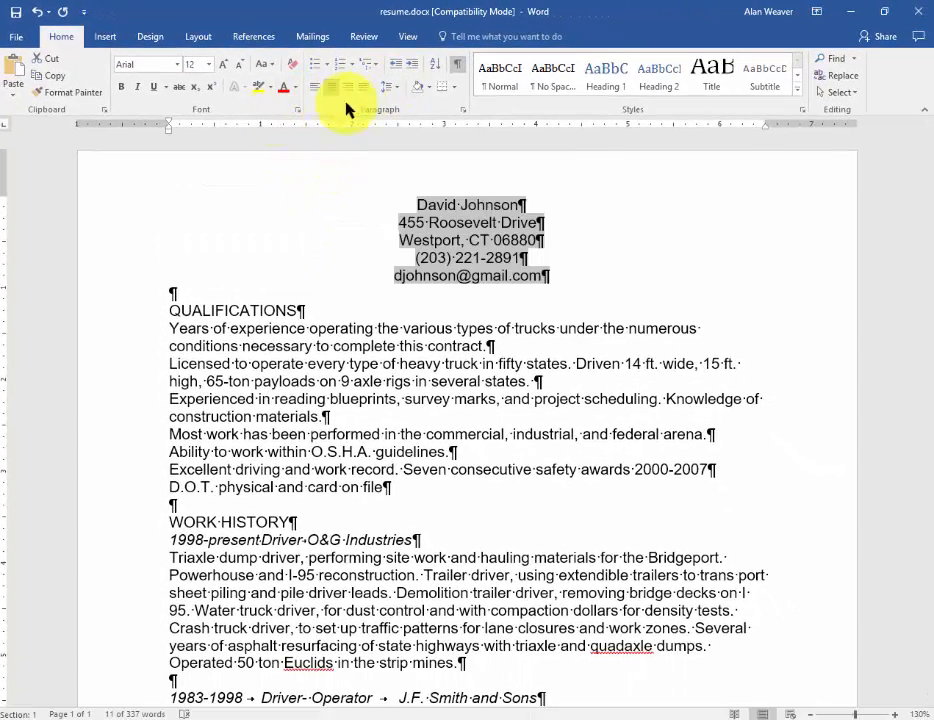
click(122, 88)
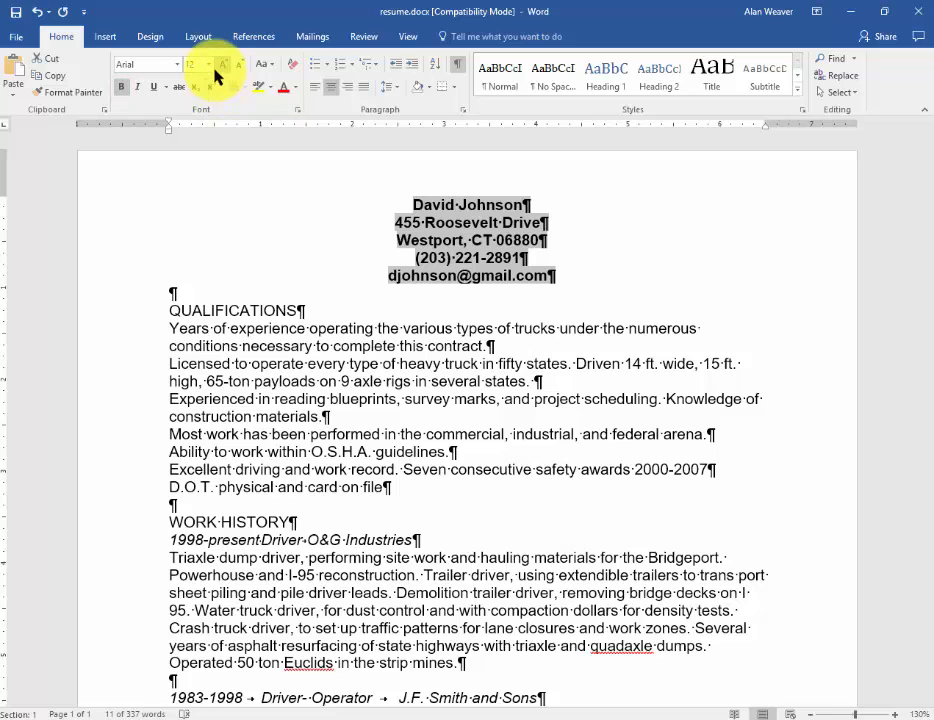
click(209, 66)
click(193, 148)
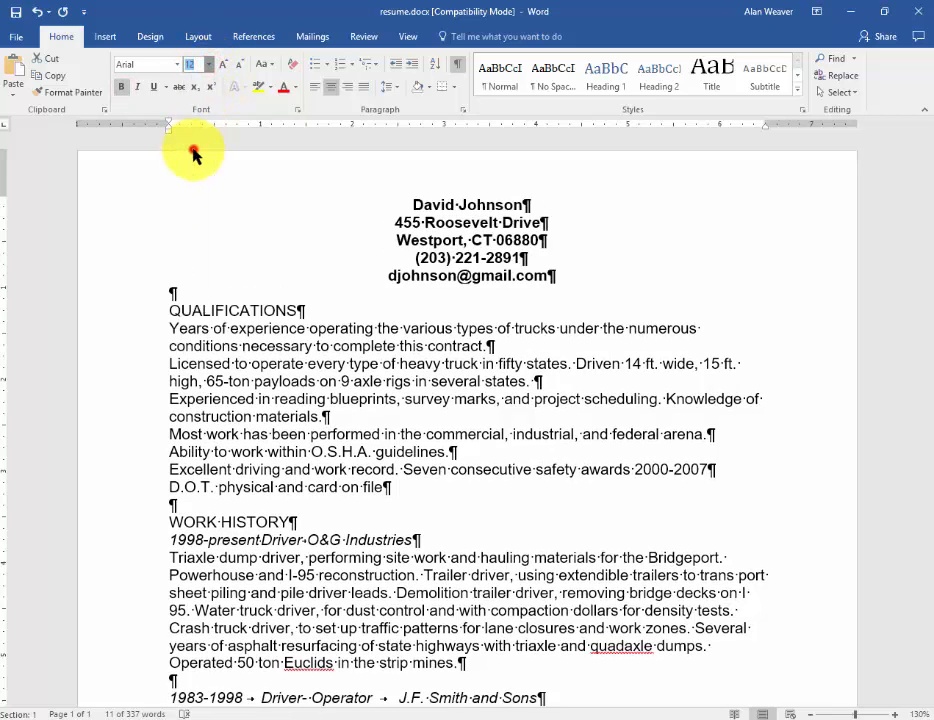
click(390, 396)
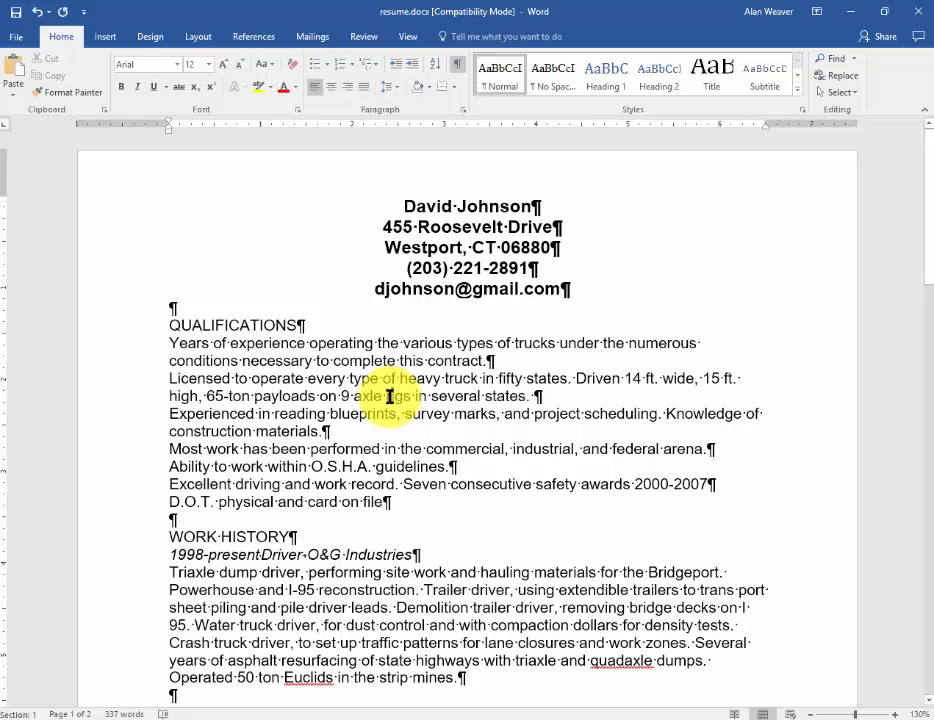
Make the QUALIFICATIONS, WORK HISTORY and EDUCATION headings bold and underlined.
click(89, 330)
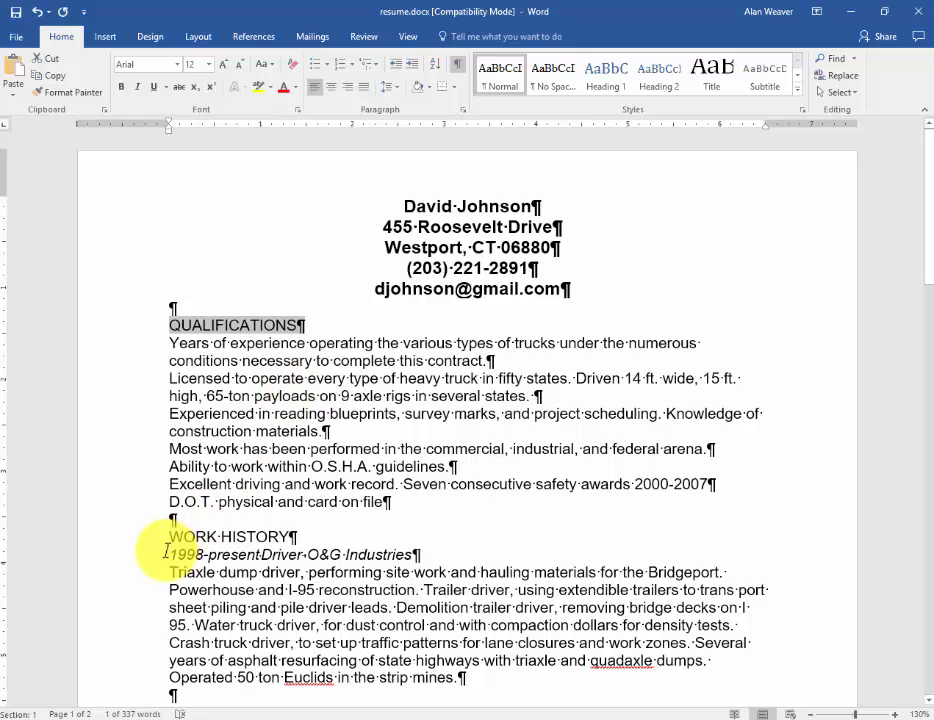
click(218, 394)
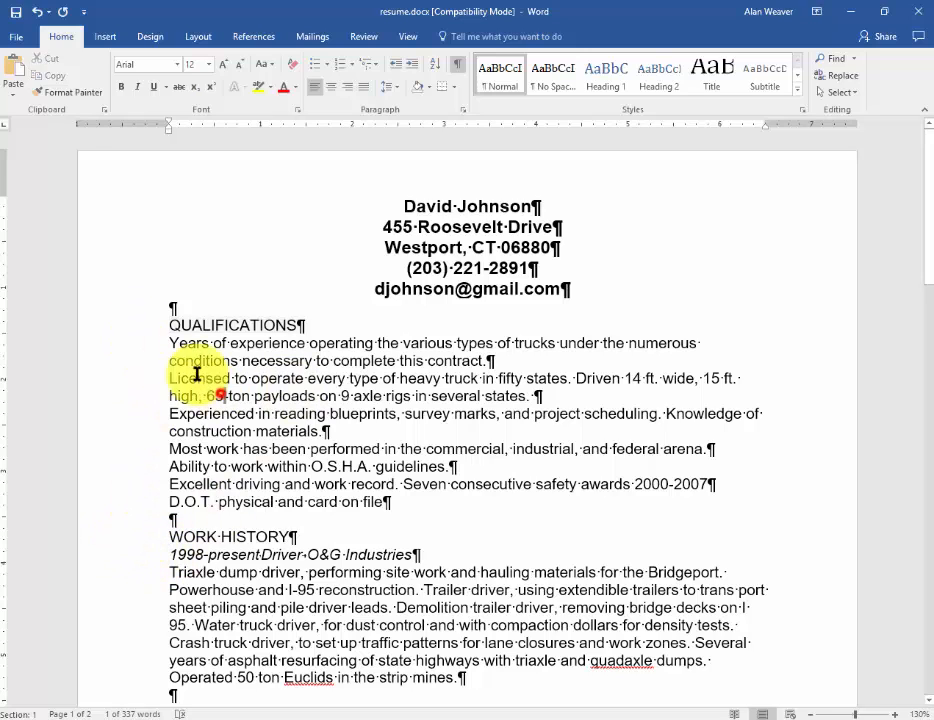
click(115, 327)
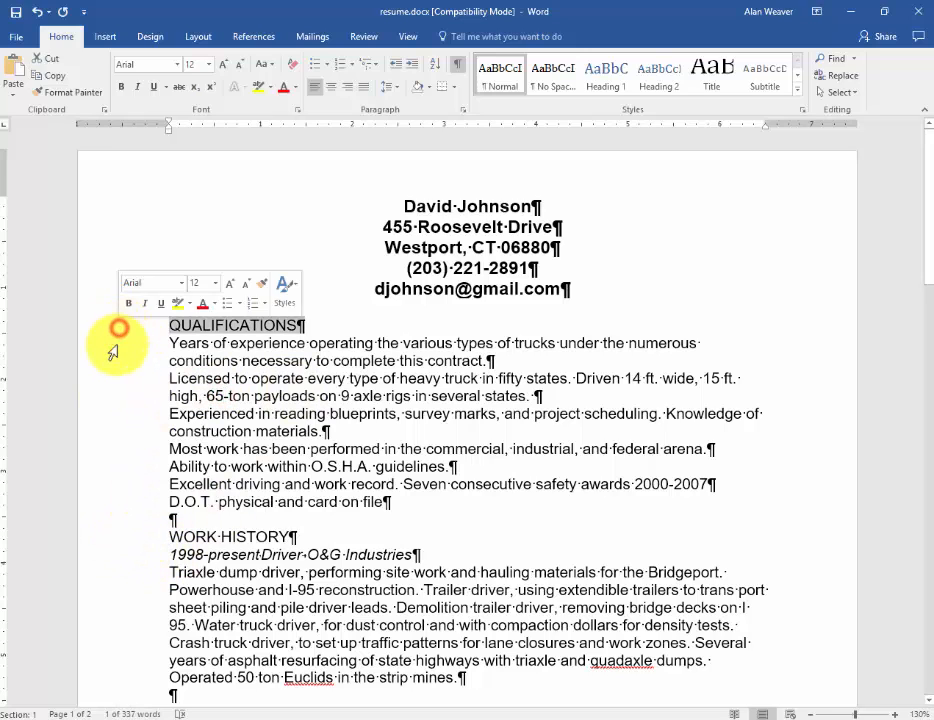
ctrl+click(115, 543)
scroll(133, 545, down, 2)
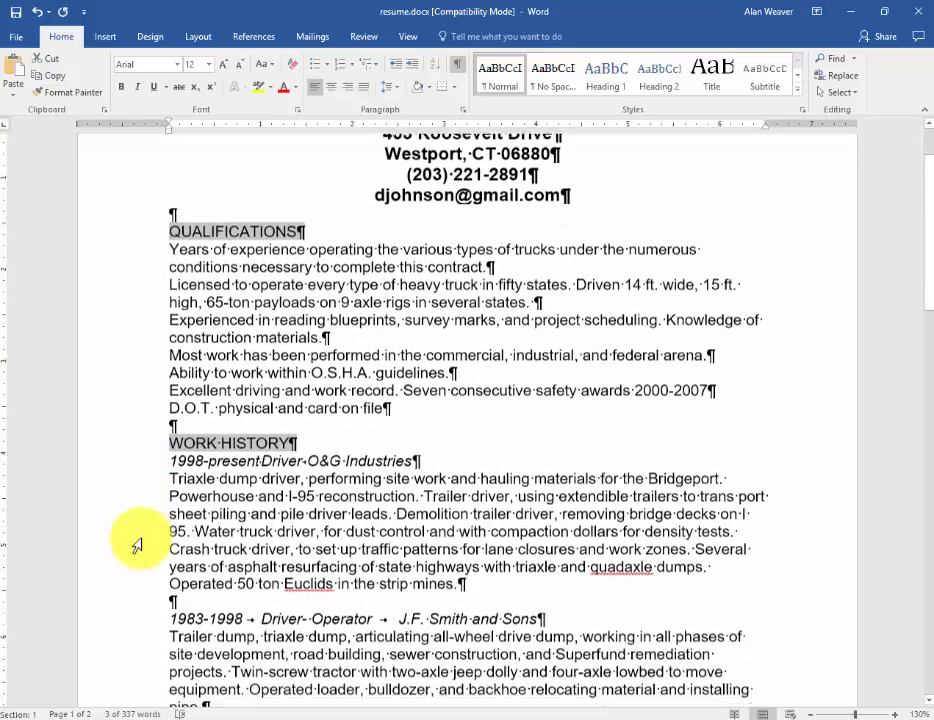
scroll(137, 545, down, 6)
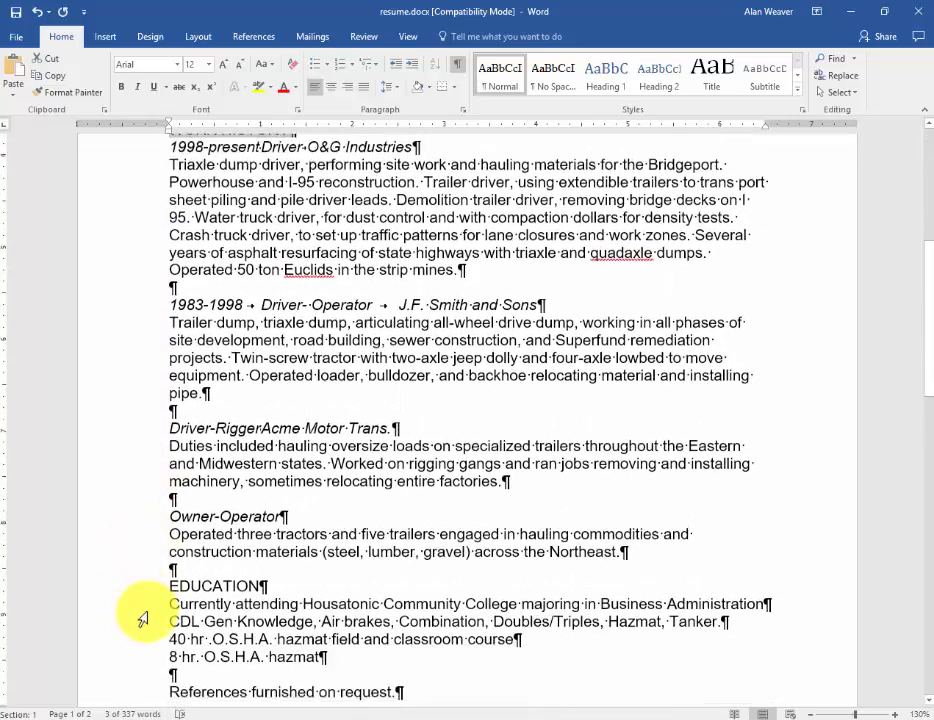
scroll(140, 610, down, 1)
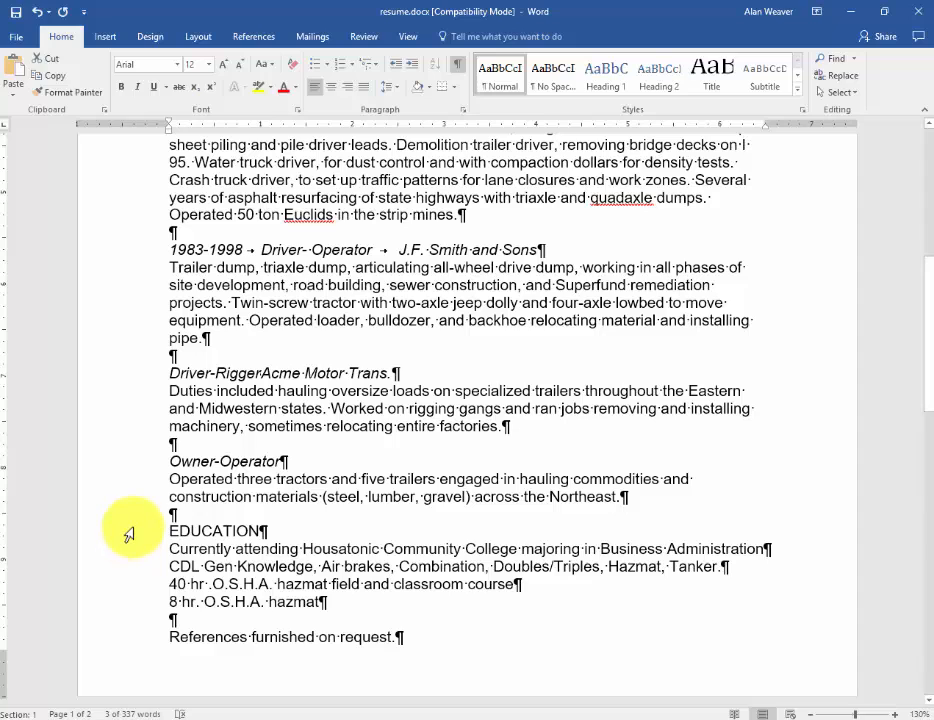
ctrl+click(128, 535)
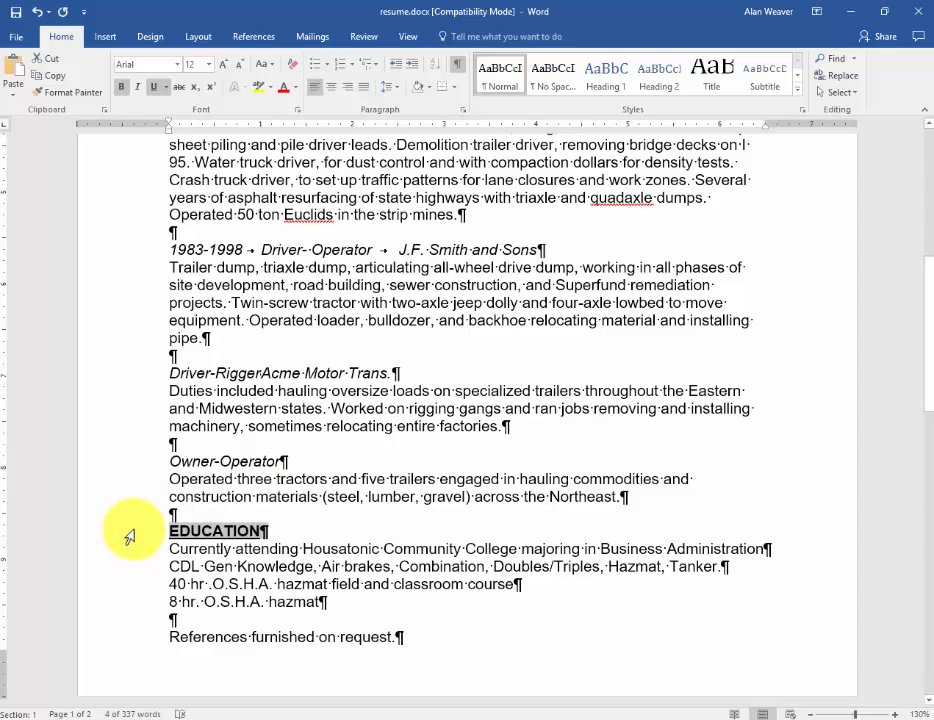
Delete the closing line "References furnished on request." from the resume.
click(308, 637)
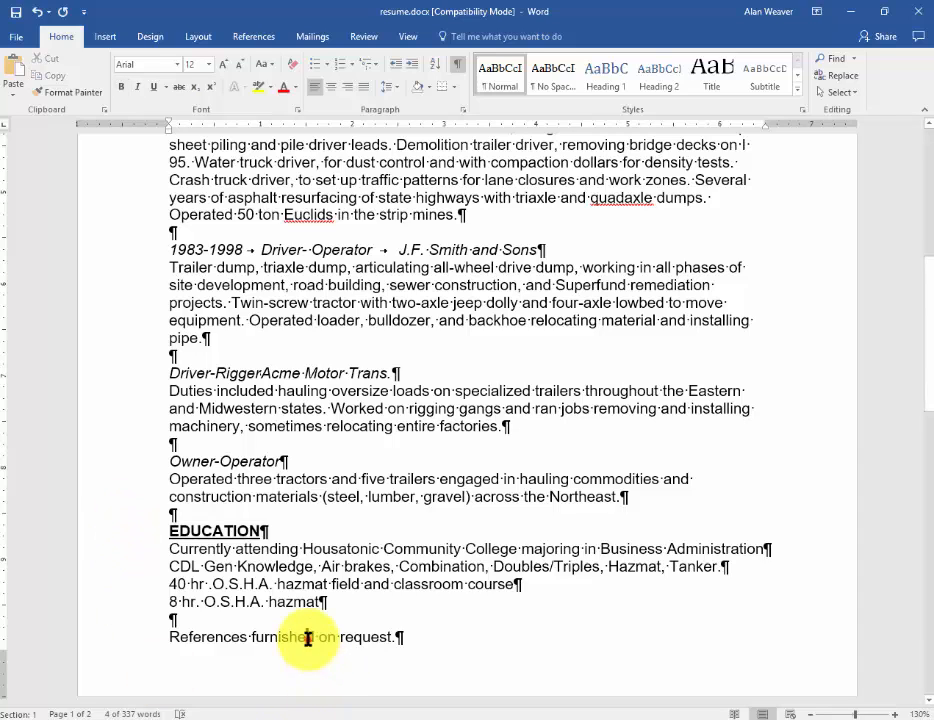
triple_click(308, 637)
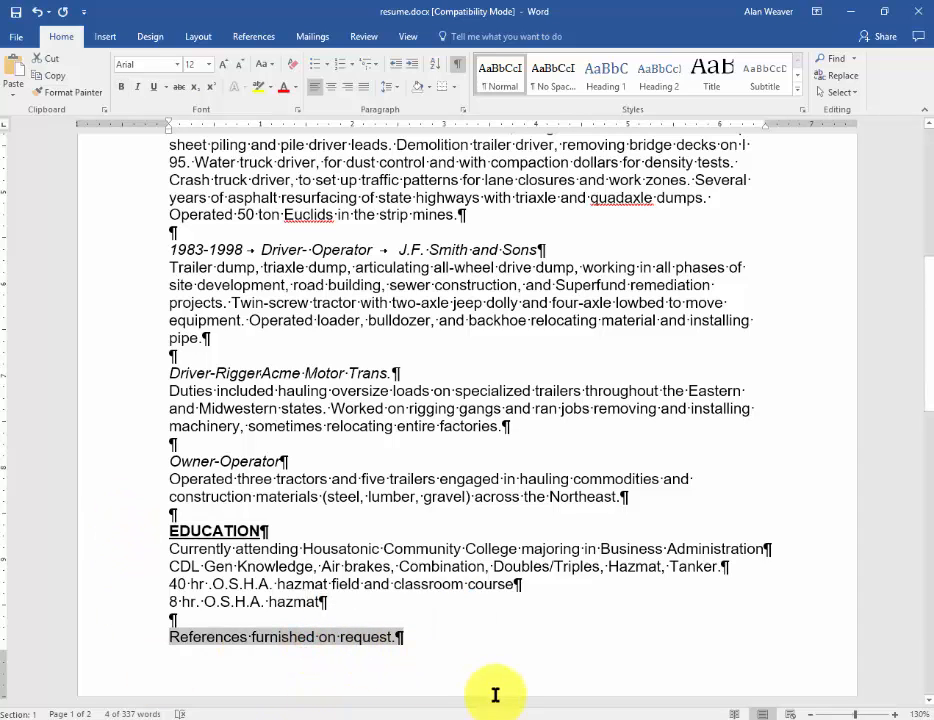
key(Delete)
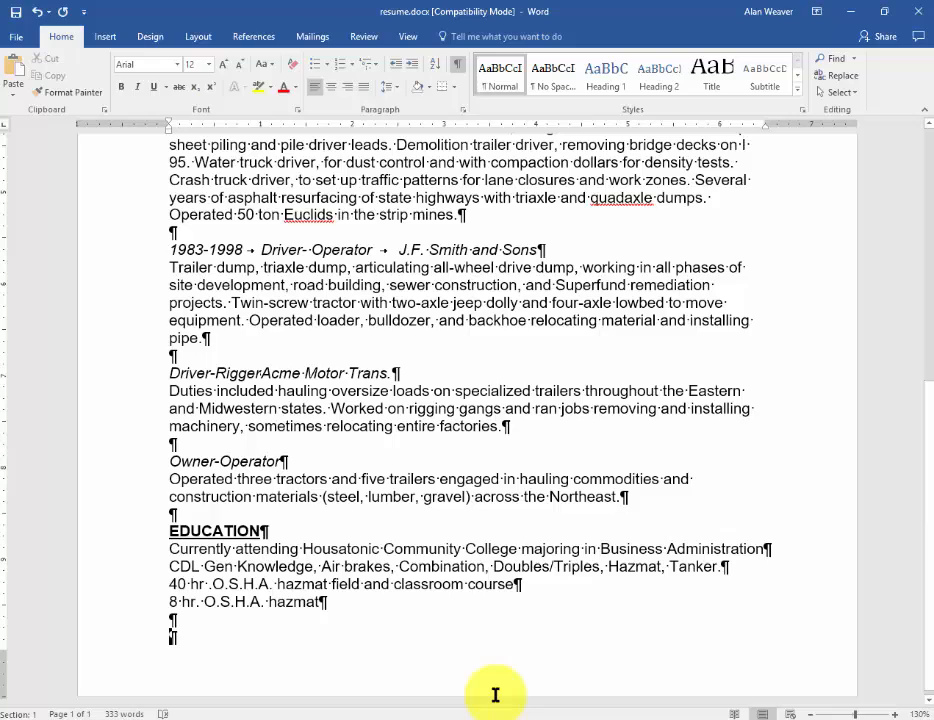
Apply square bullets to all paragraphs under QUALIFICATIONS and decrease the list's indent by one level.
key(ctrl+Home)
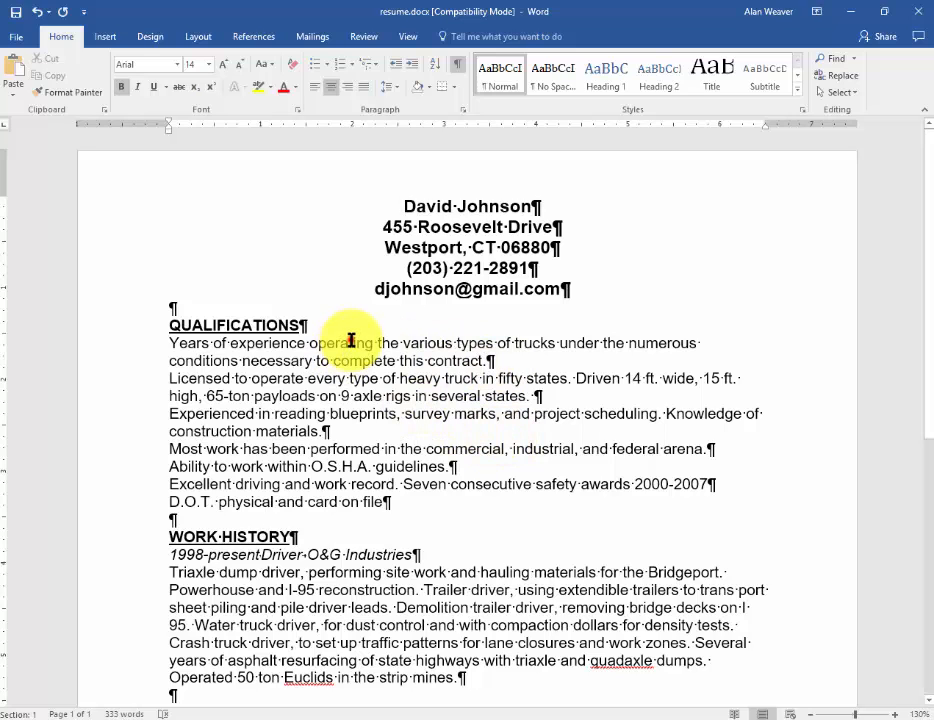
drag(351, 340, 363, 500)
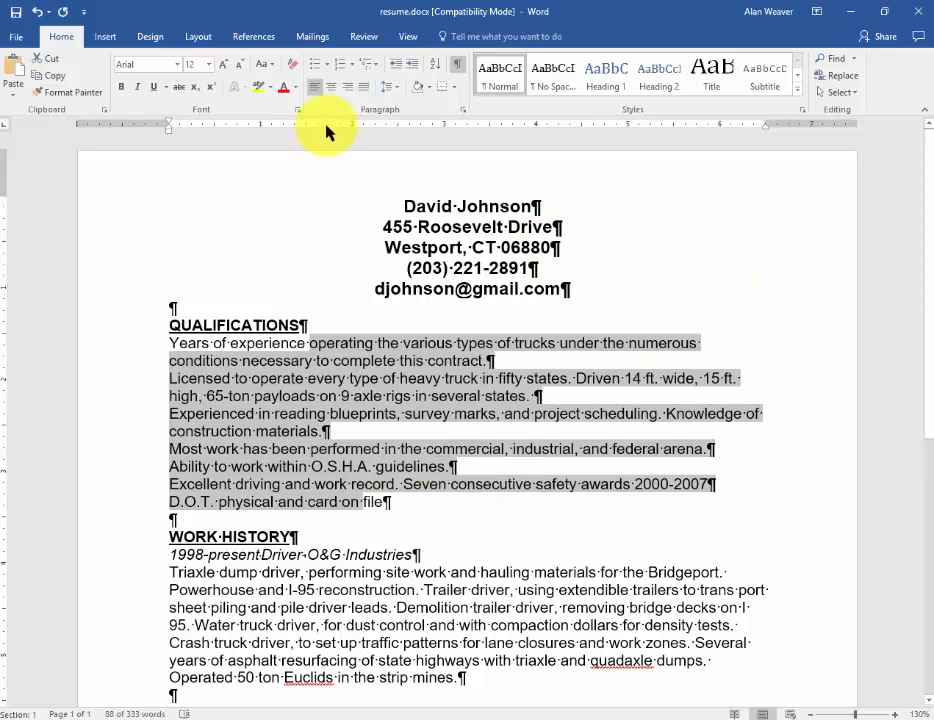
click(330, 68)
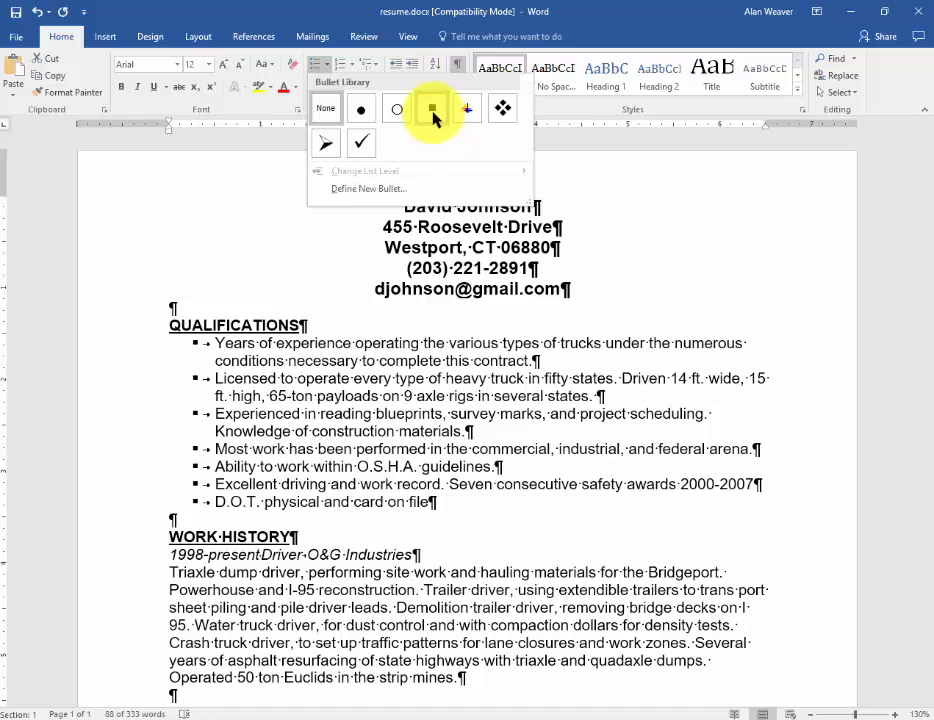
click(433, 117)
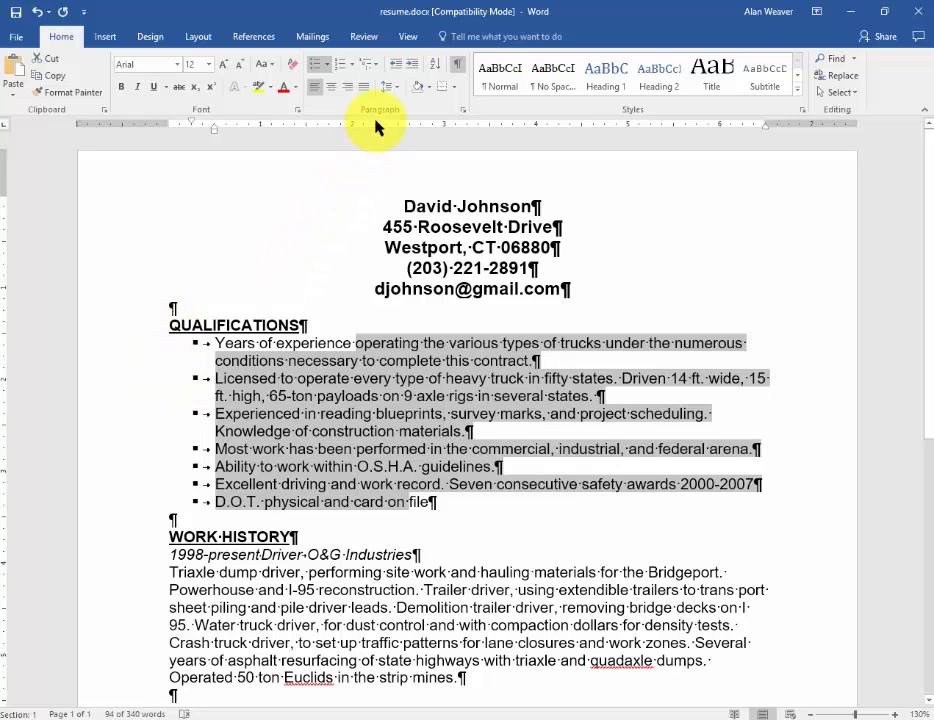
click(394, 66)
click(287, 430)
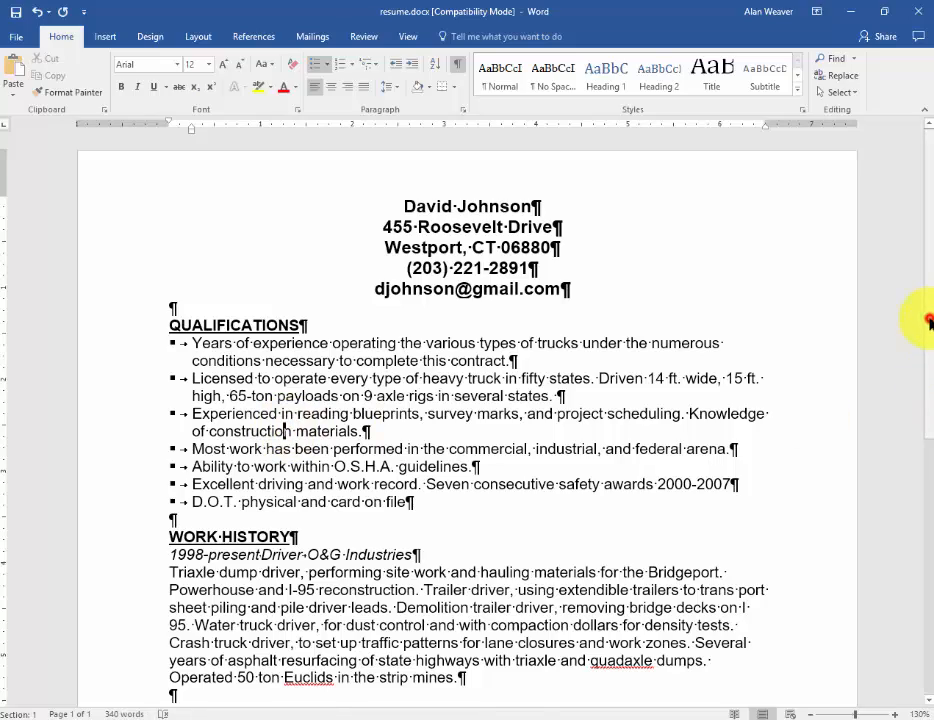
Copy the square bullet formatting from the qualifications list to the O&G Industries job description with Format Painter.
drag(930, 320, 916, 430)
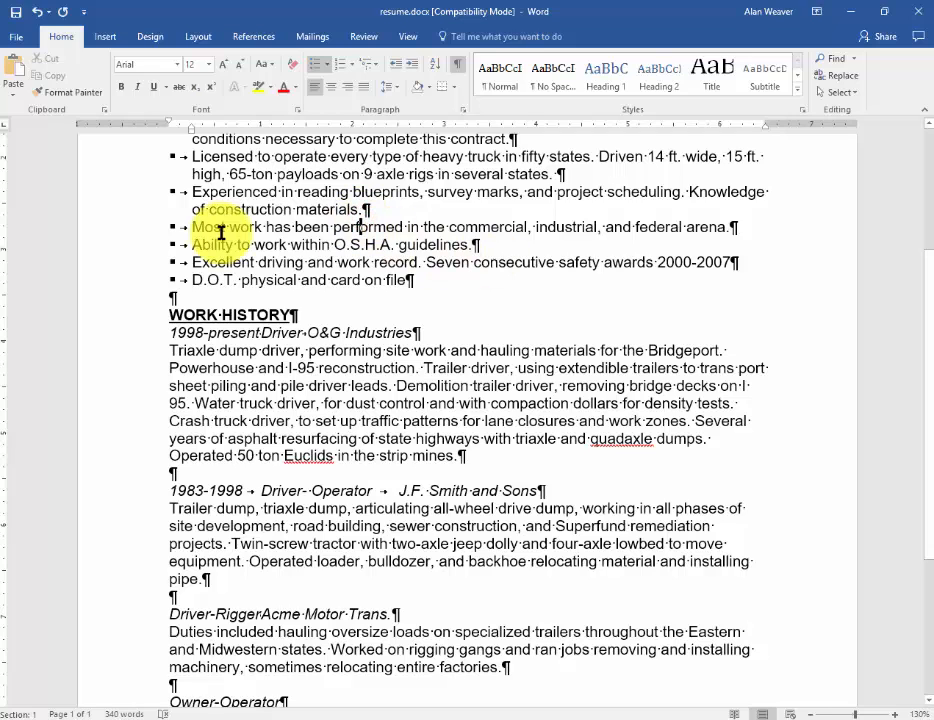
click(70, 92)
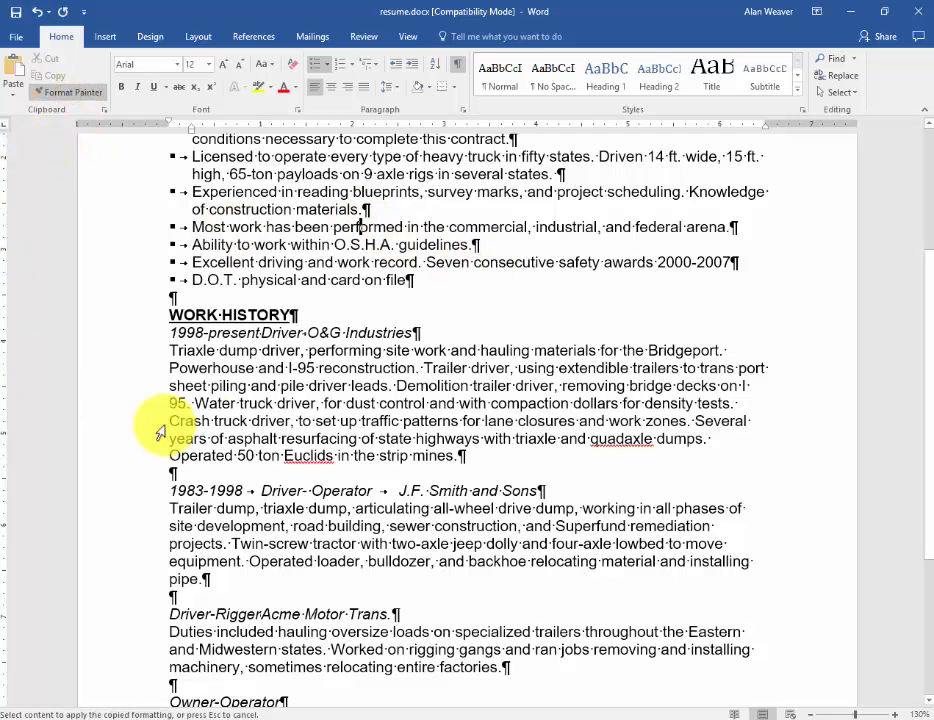
click(355, 384)
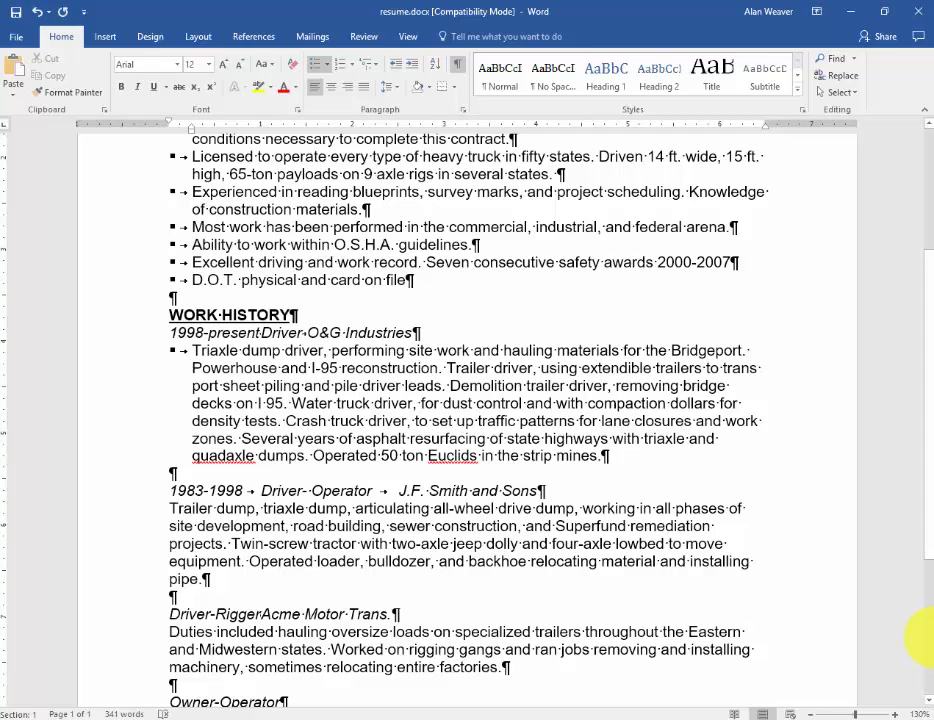
Split the O&G Industries description into separate bullets before "Demolition trailer driver" and "Several years", and join "trans port" into "transport".
click(451, 386)
key(Return)
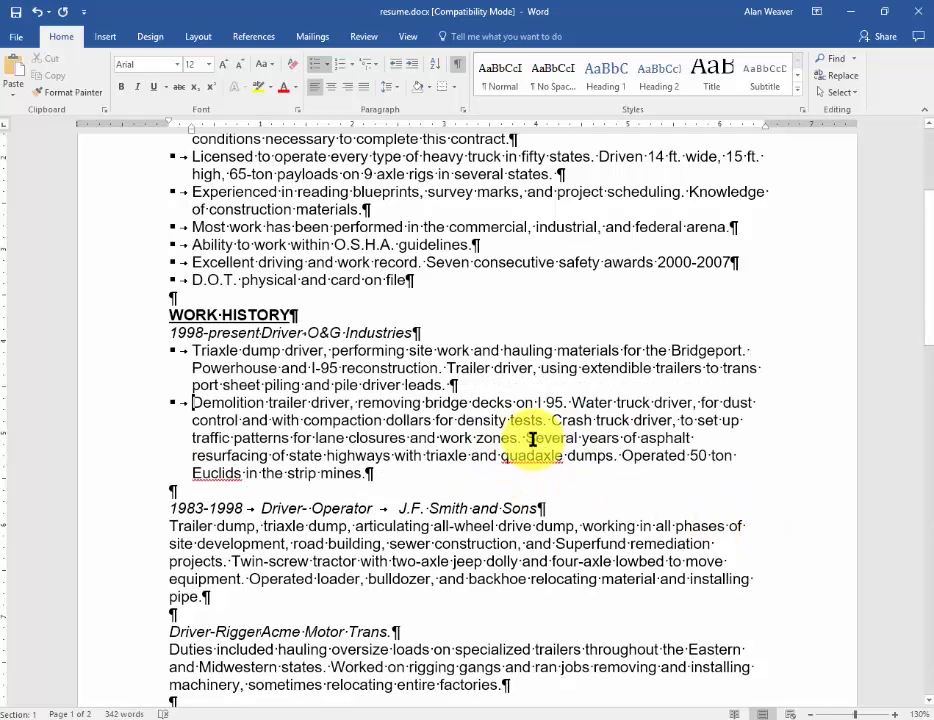
click(533, 439)
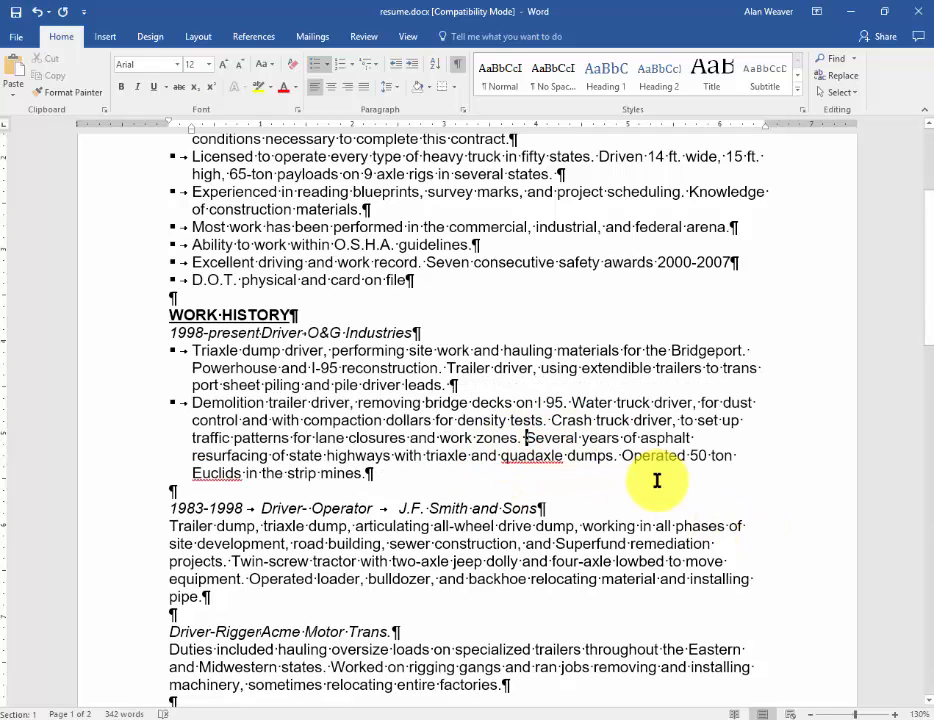
key(Return)
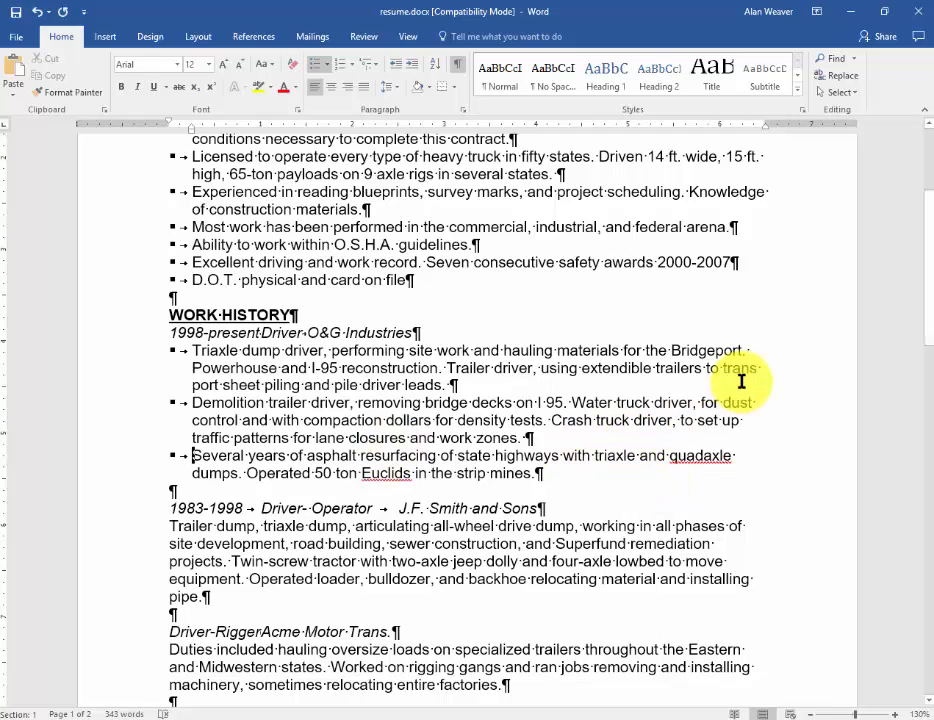
click(195, 382)
key(BackSpace)
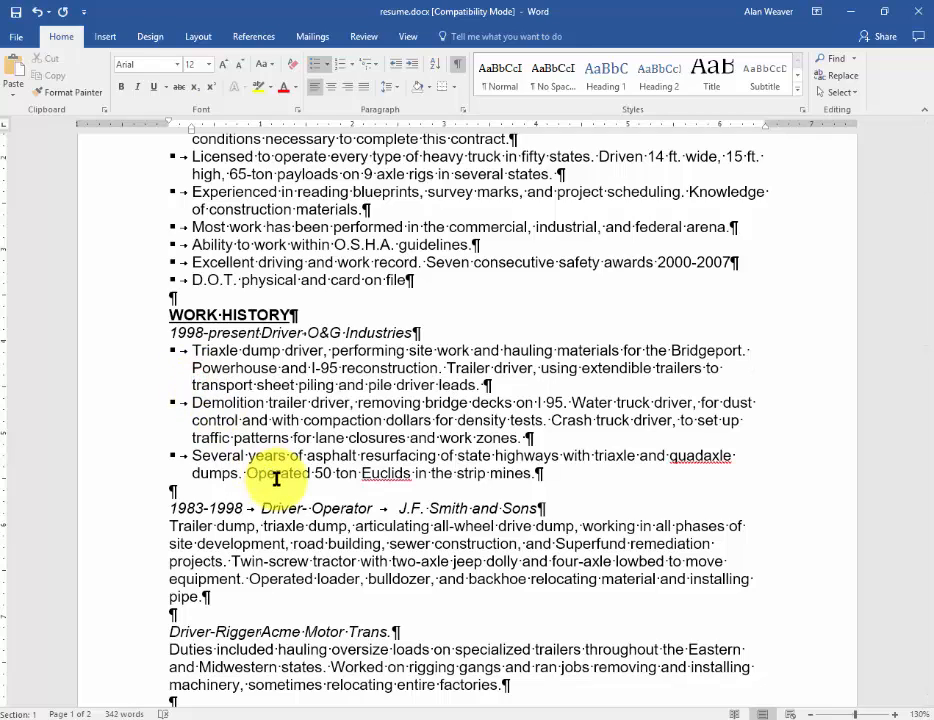
Copy the square bullet formatting to the J.F. Smith and Sons, Acme Motor Trans. and Owner-Operator job descriptions with Format Painter.
scroll(276, 479, down, 2)
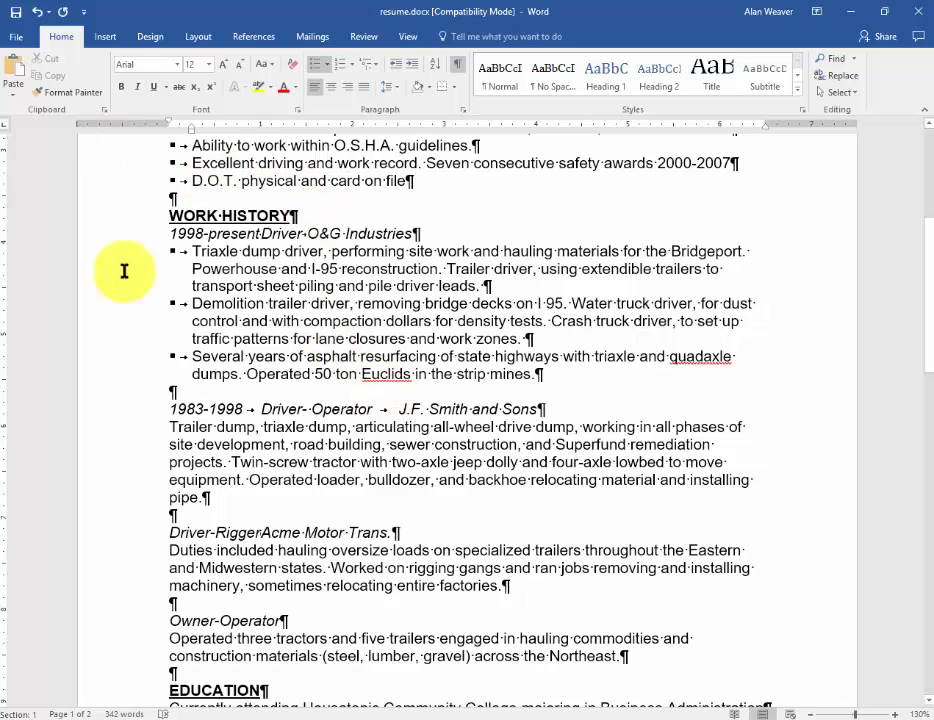
click(62, 100)
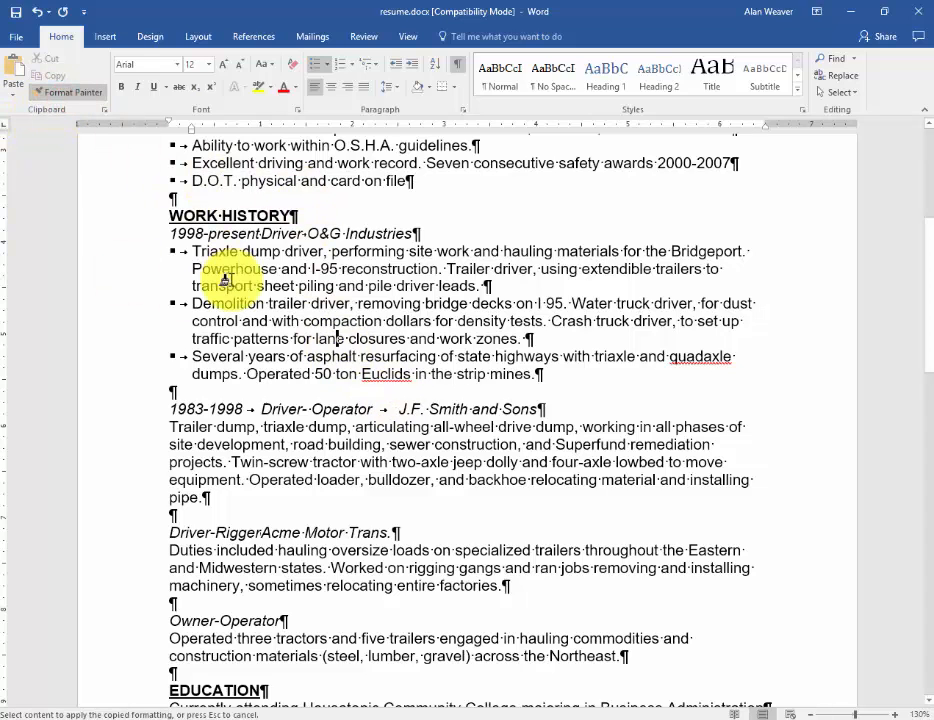
click(361, 446)
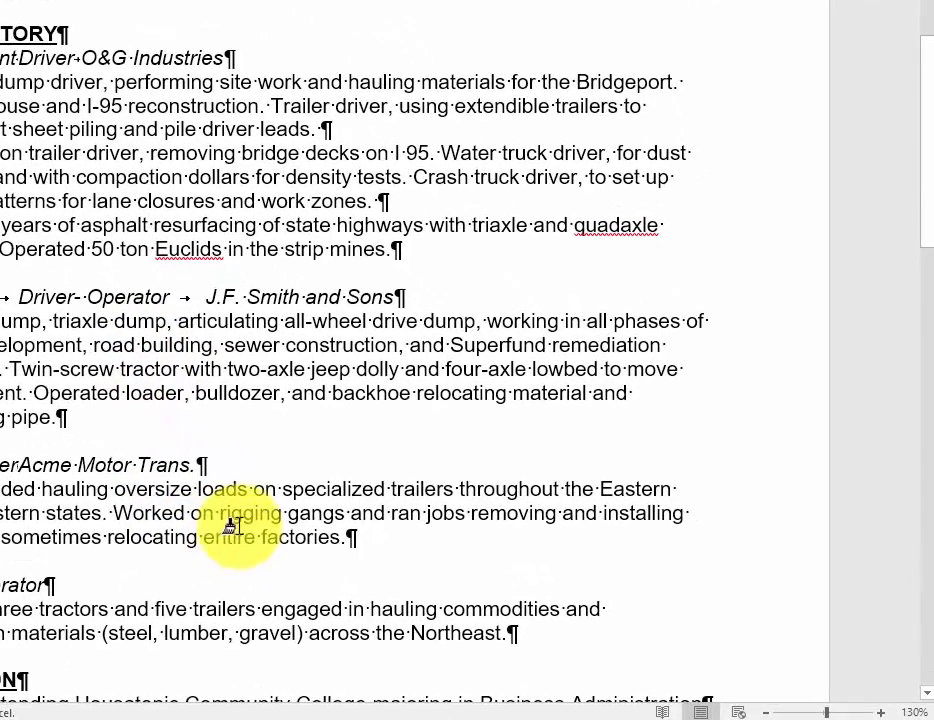
click(427, 572)
click(262, 606)
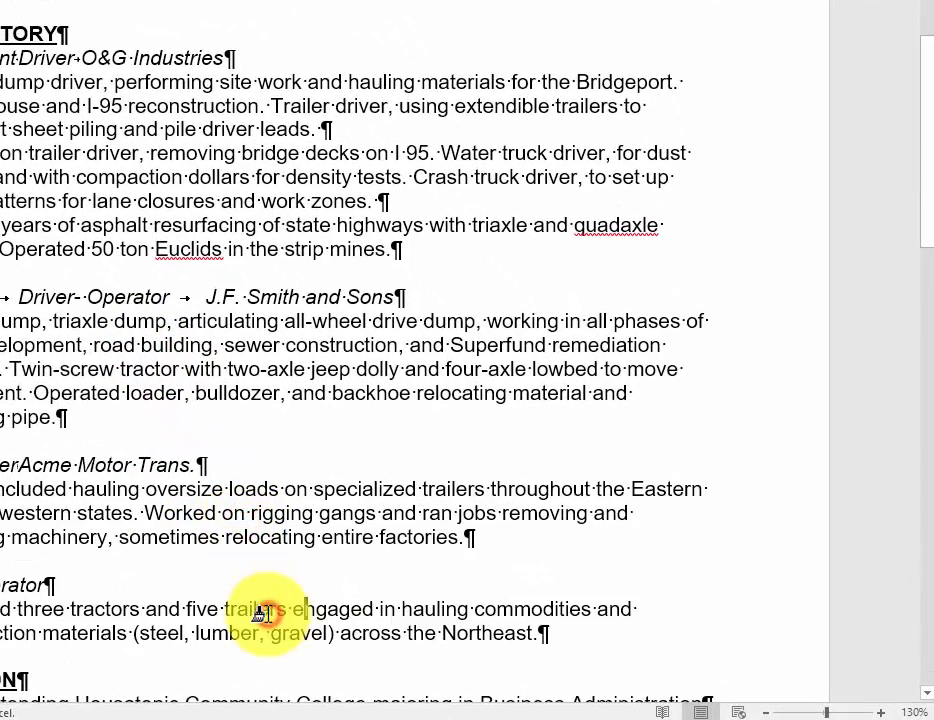
Apply the copied square bullet formatting to all paragraphs under EDUCATION and stop using Format Painter.
scroll(261, 612, down, 3)
scroll(260, 614, down, 1)
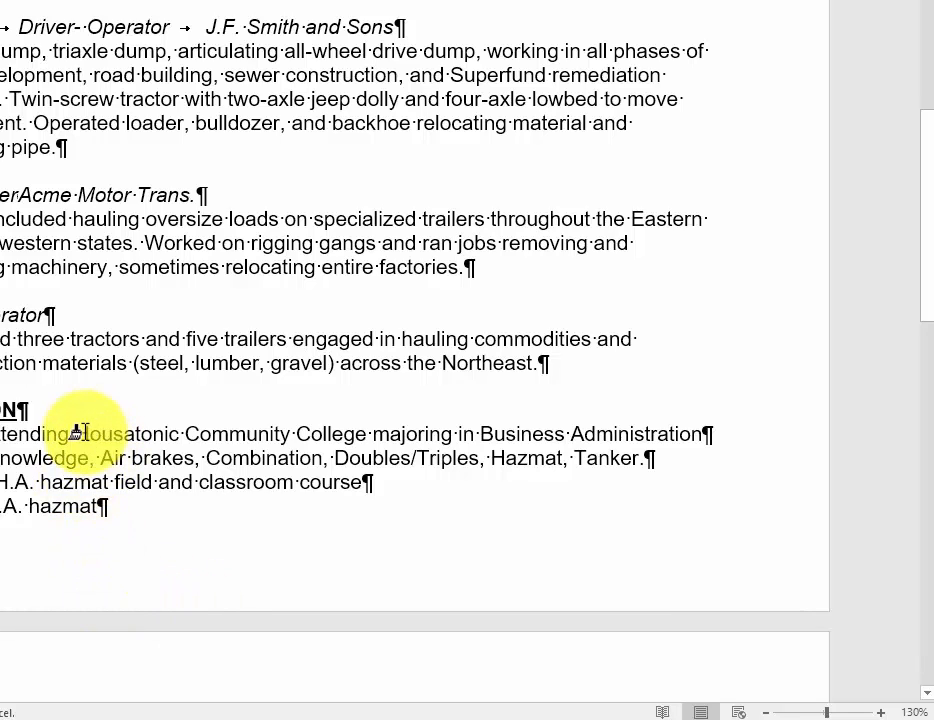
drag(80, 433, 100, 505)
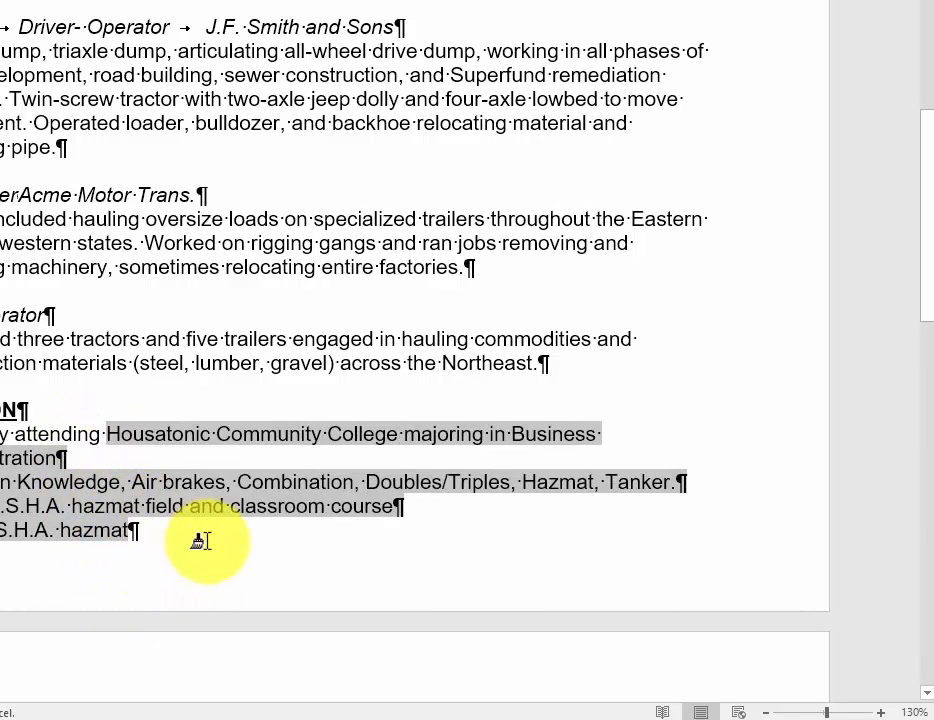
click(134, 530)
scroll(156, 425, down, 2)
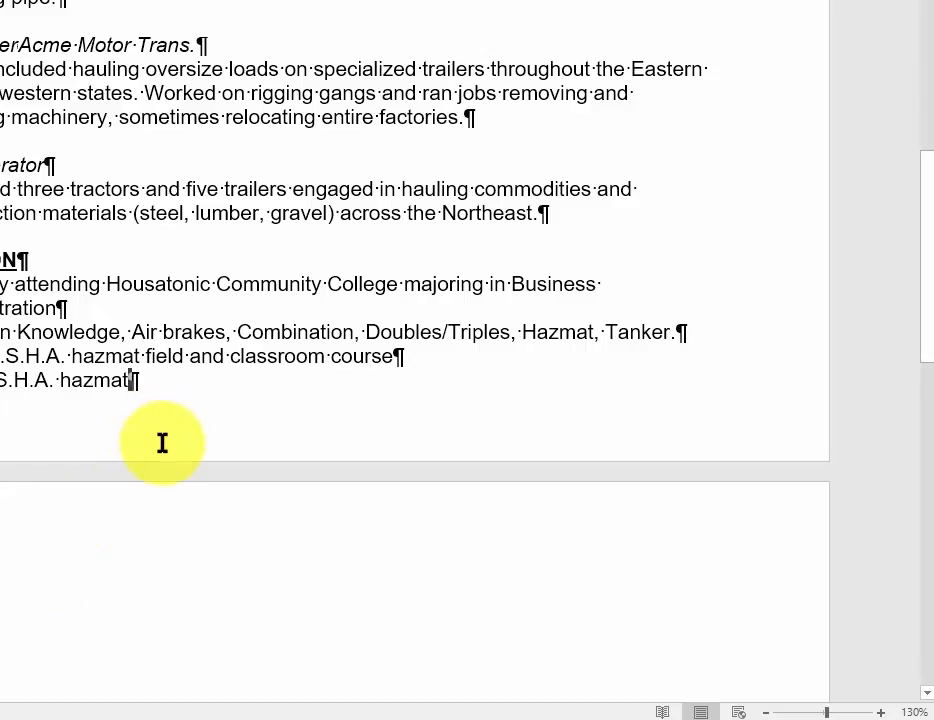
Hide the formatting marks to review the resume from start to end, and show the marks again.
scroll(162, 443, up, 3)
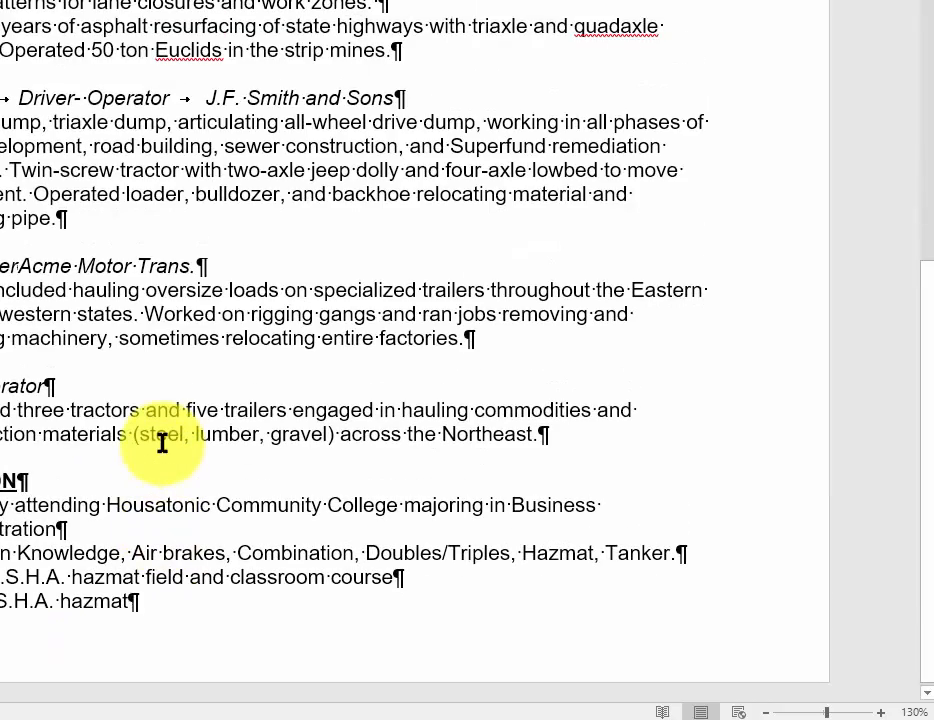
scroll(162, 443, up, 8)
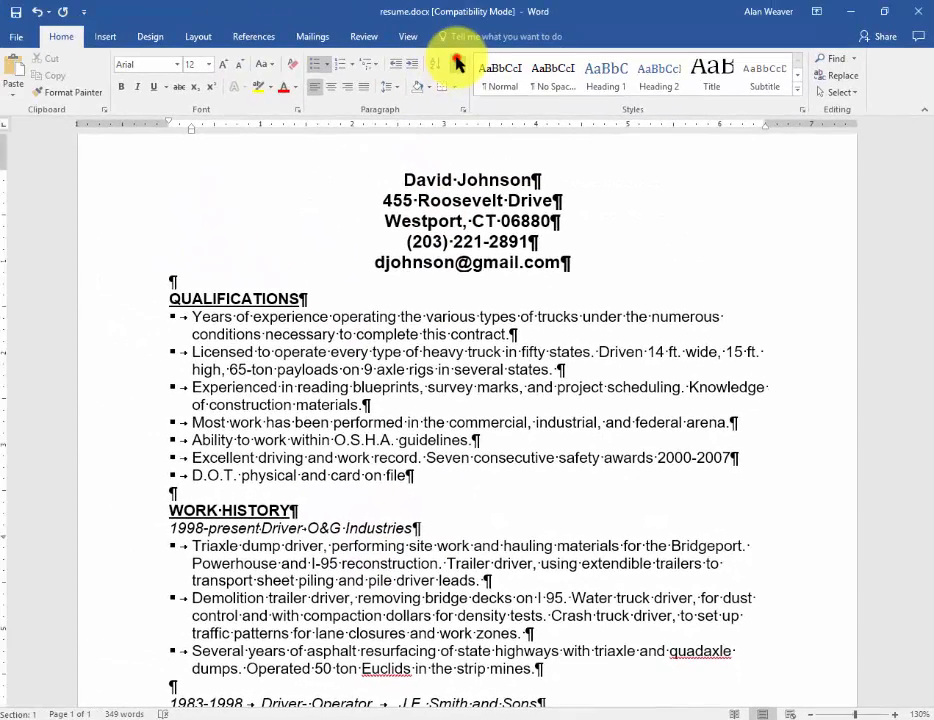
click(456, 63)
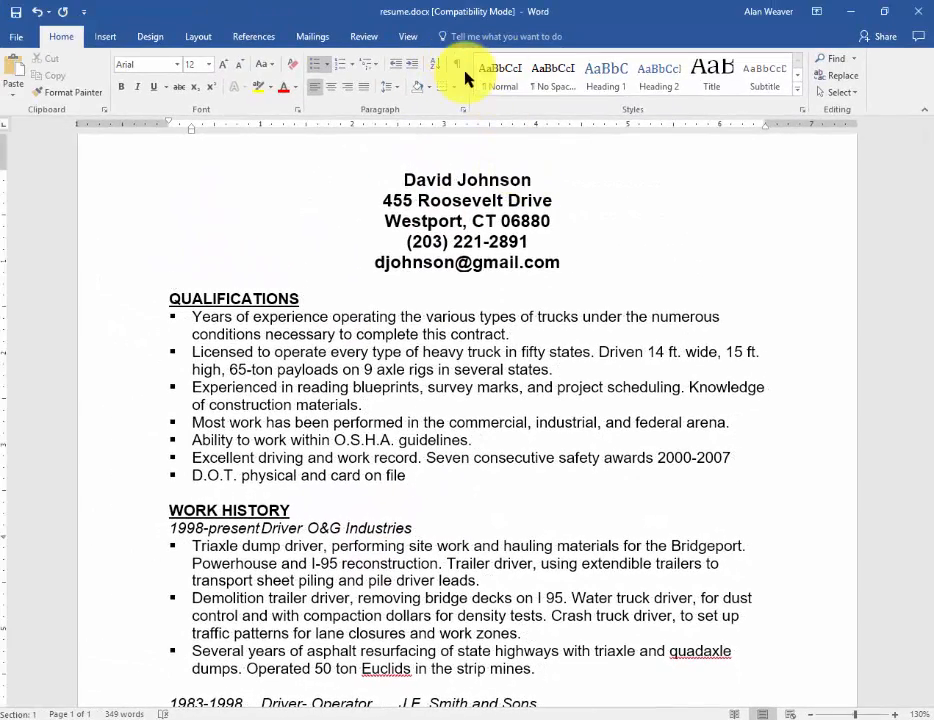
scroll(571, 337, down, 3)
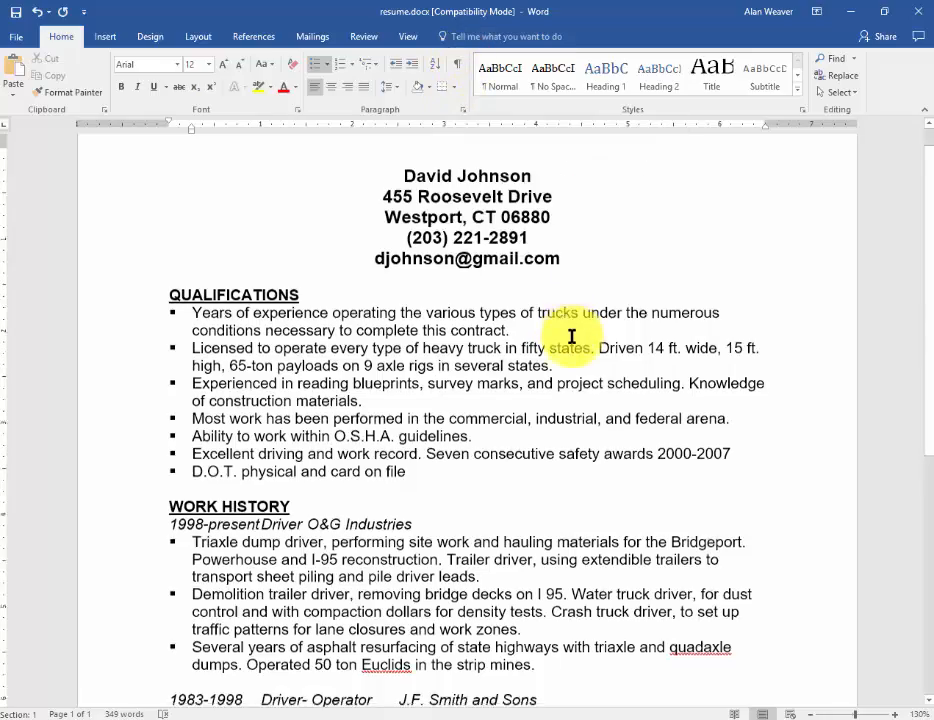
scroll(571, 337, down, 8)
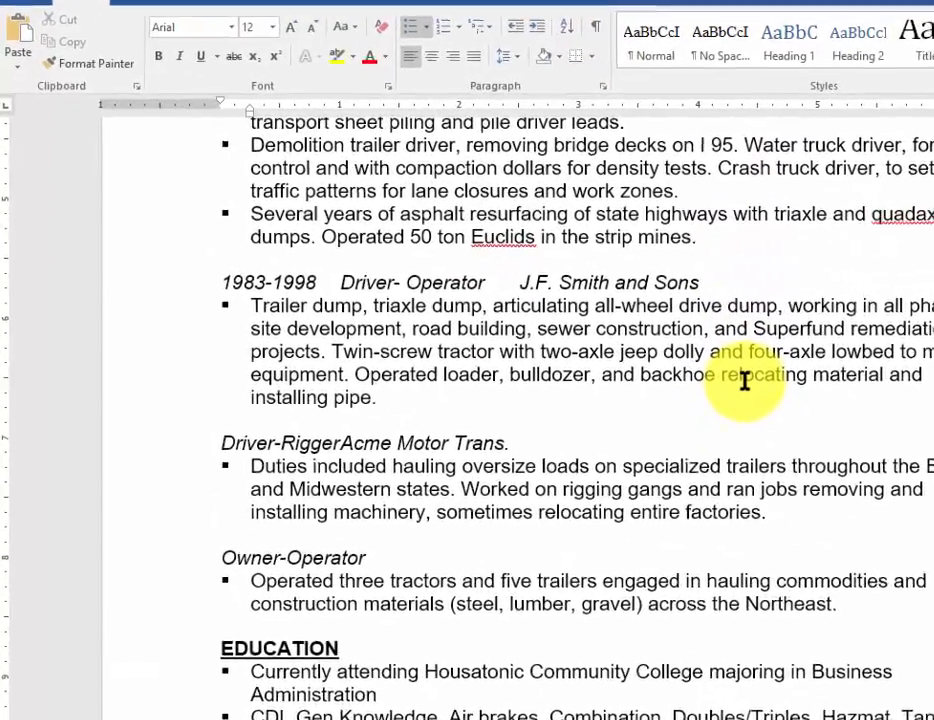
scroll(640, 356, up, 8)
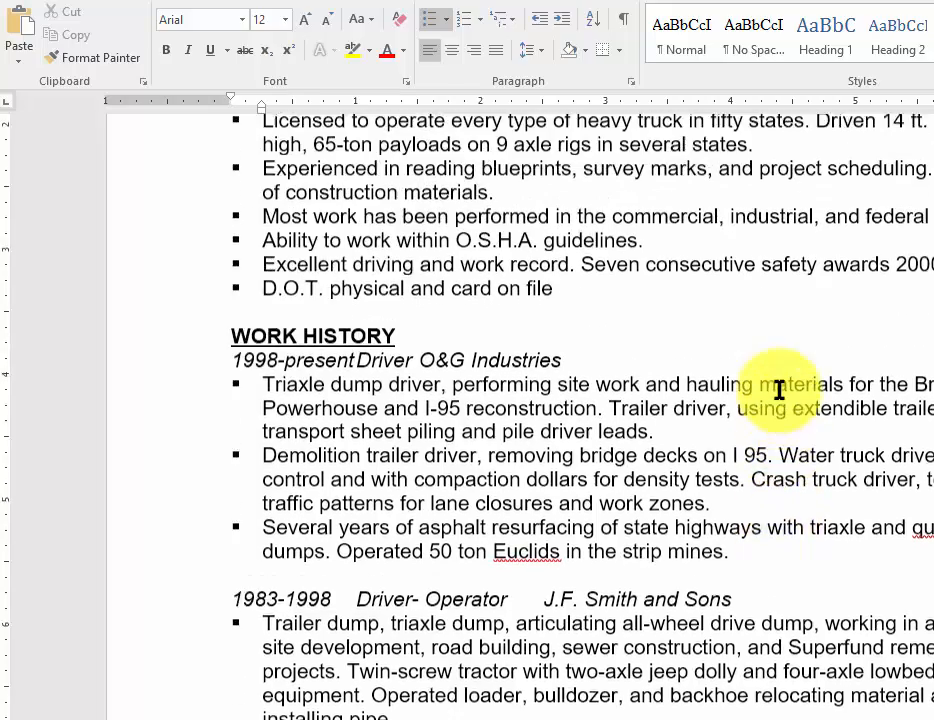
scroll(780, 387, up, 2)
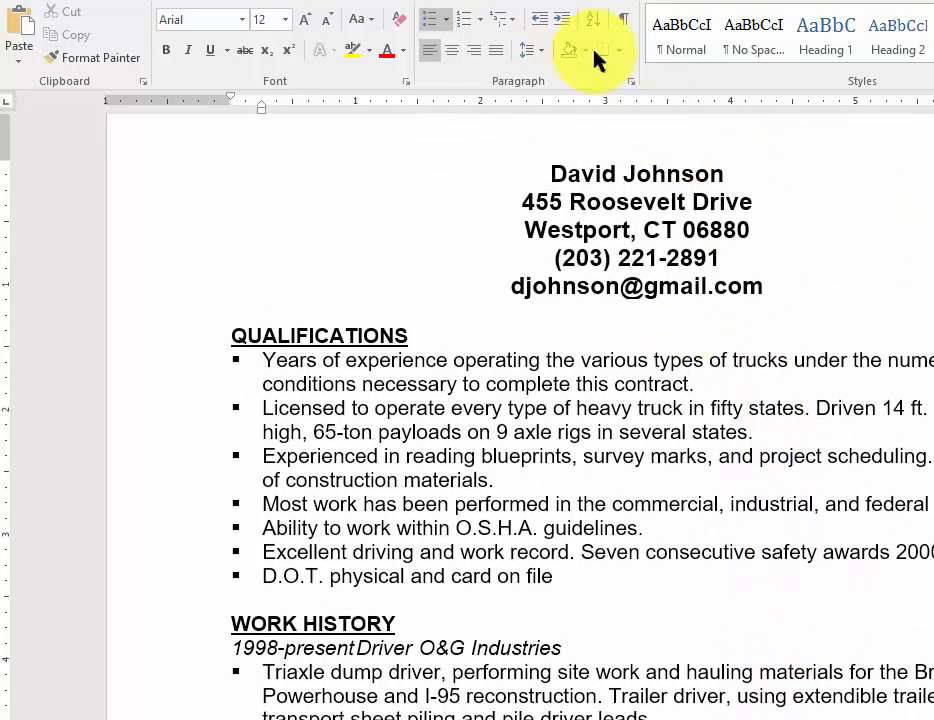
click(623, 24)
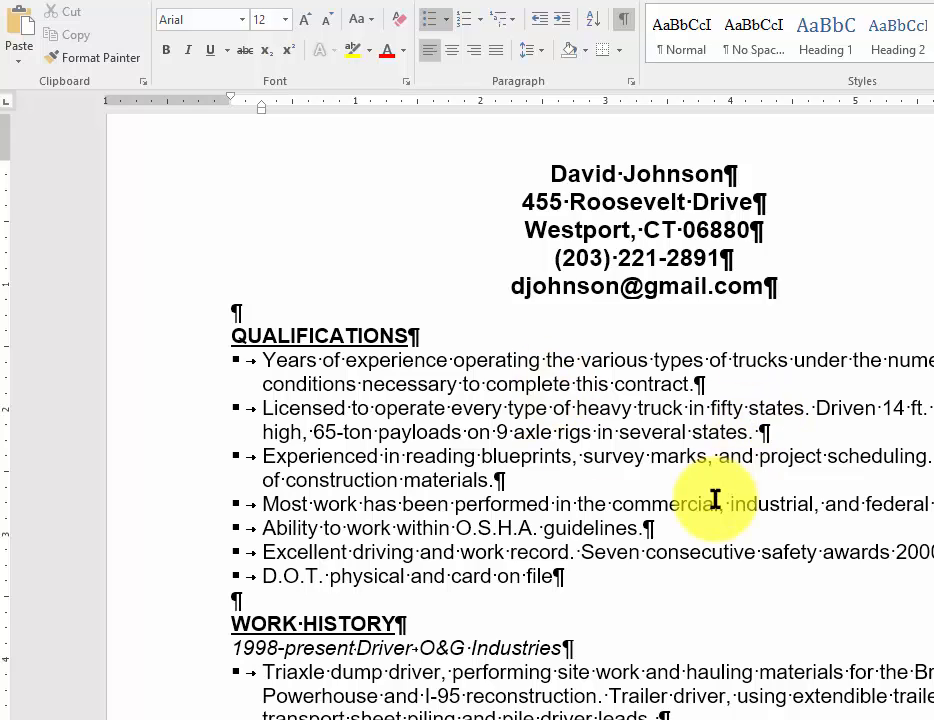
Set left tab stops at about 1.95 and 4.3 inches for the O&G Industries job line under WORK HISTORY.
scroll(714, 525, down, 1)
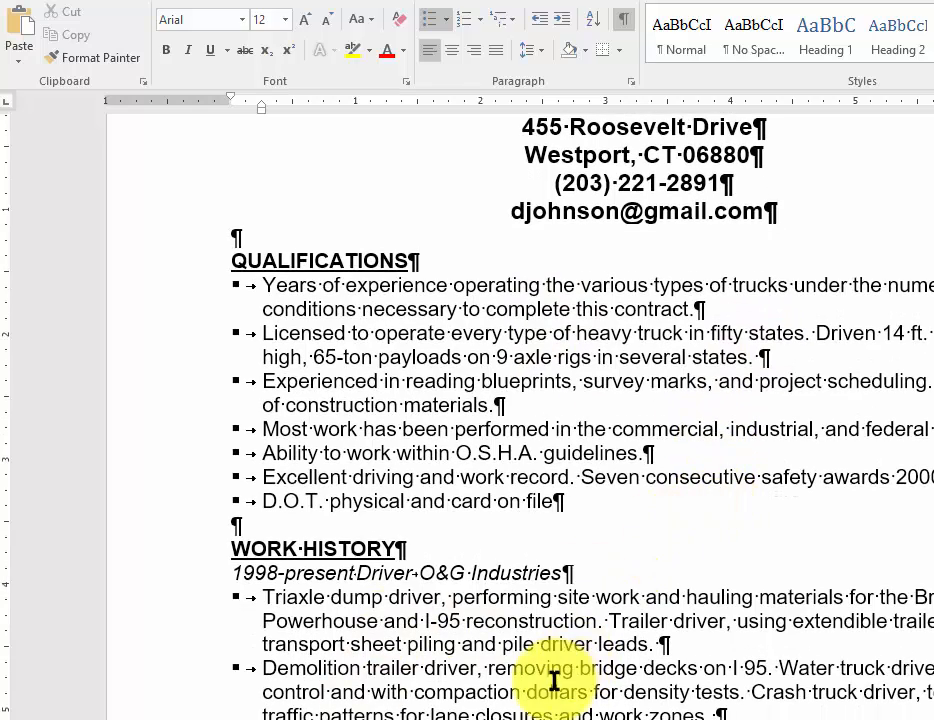
scroll(615, 650, down, 1)
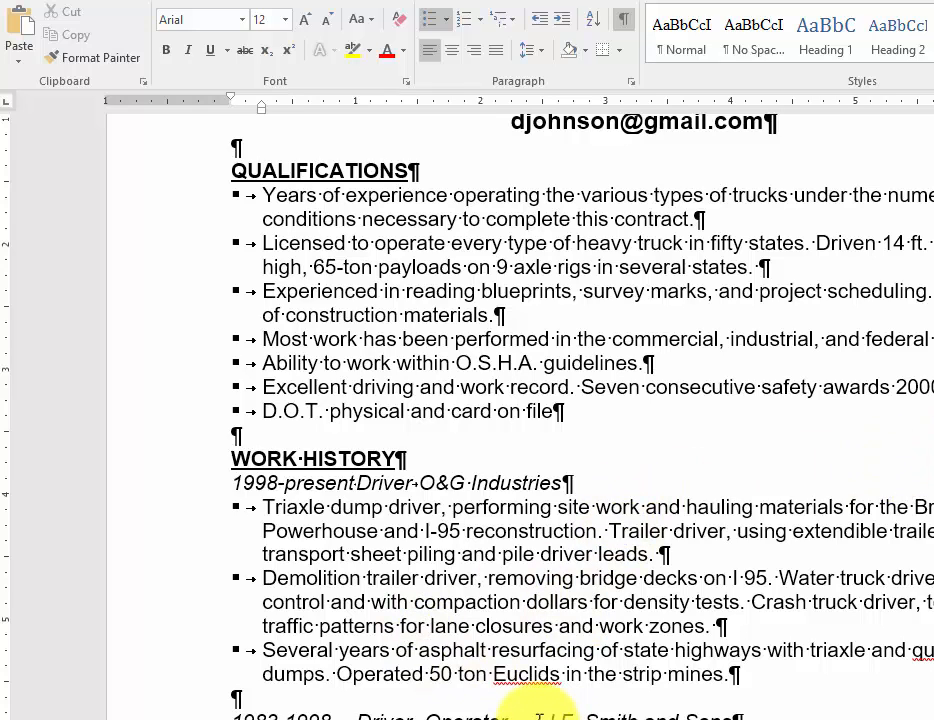
click(512, 482)
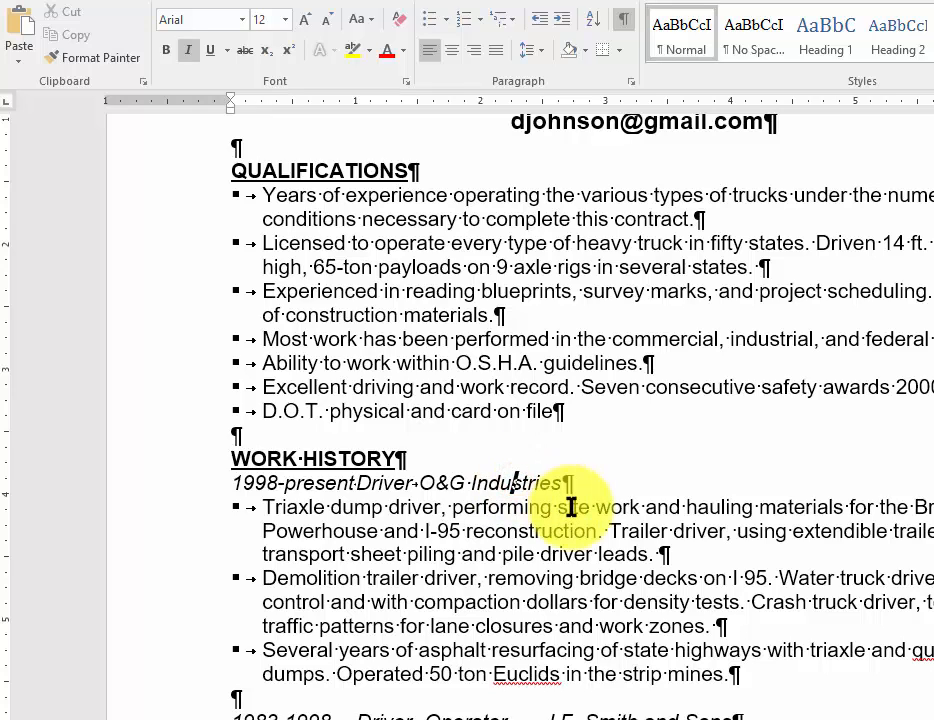
click(474, 104)
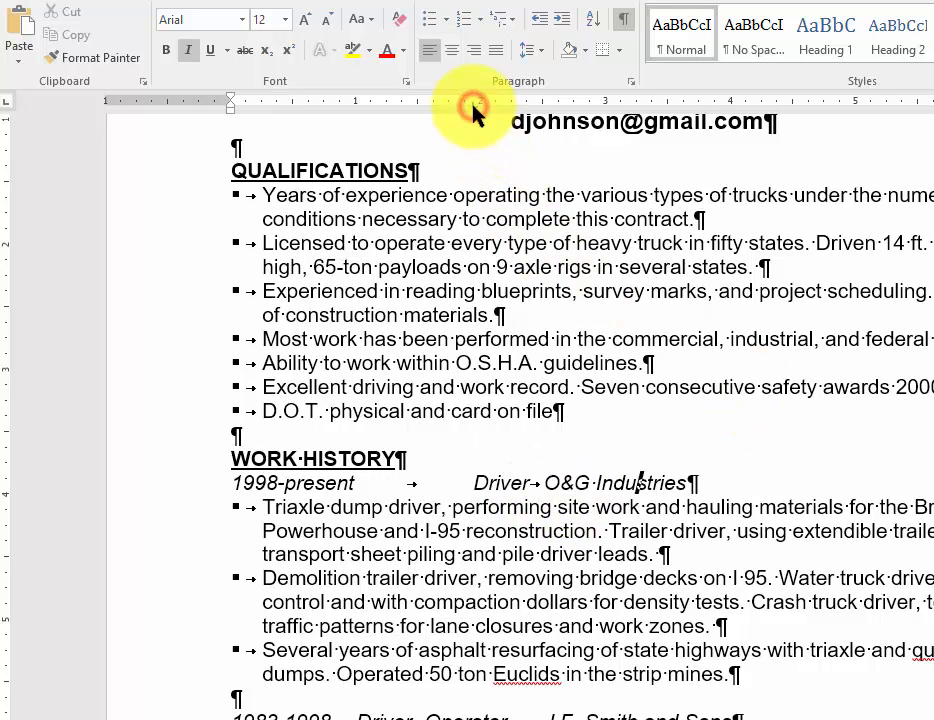
click(745, 102)
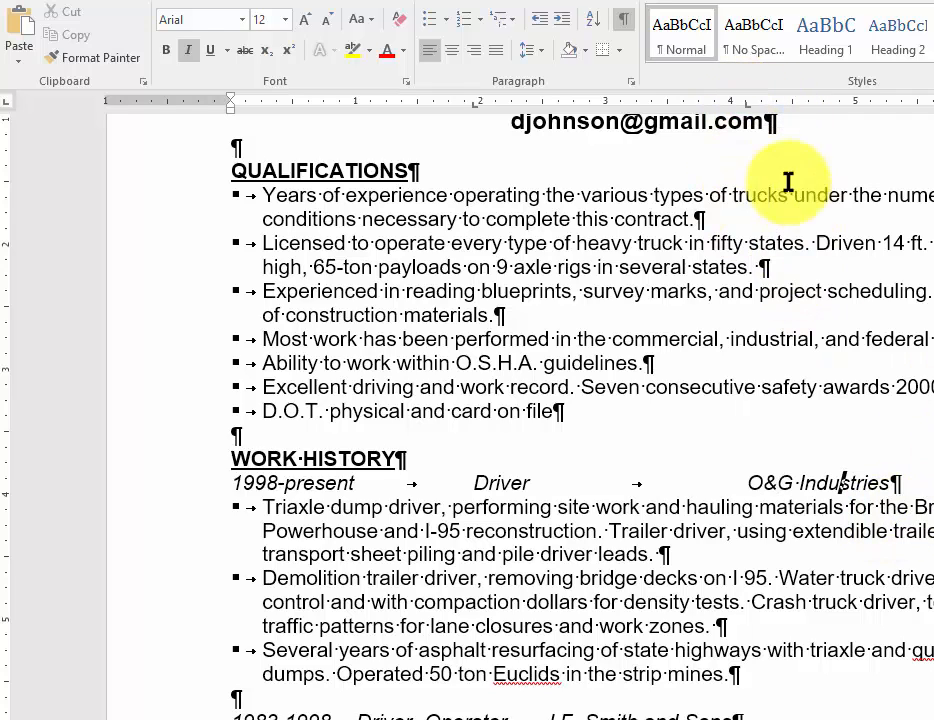
drag(747, 104, 767, 104)
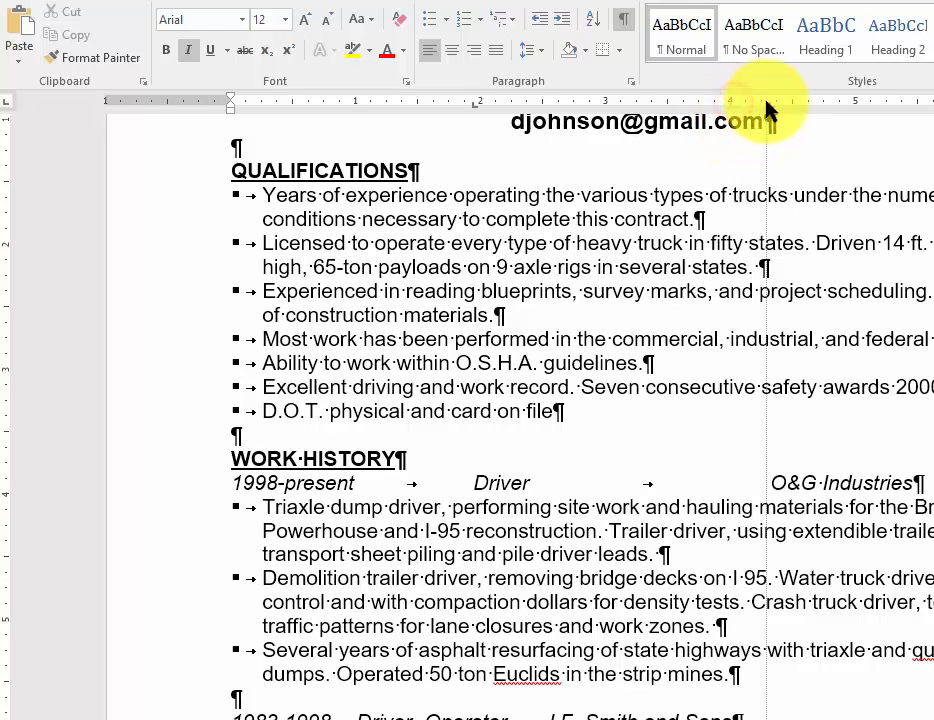
click(864, 512)
click(862, 484)
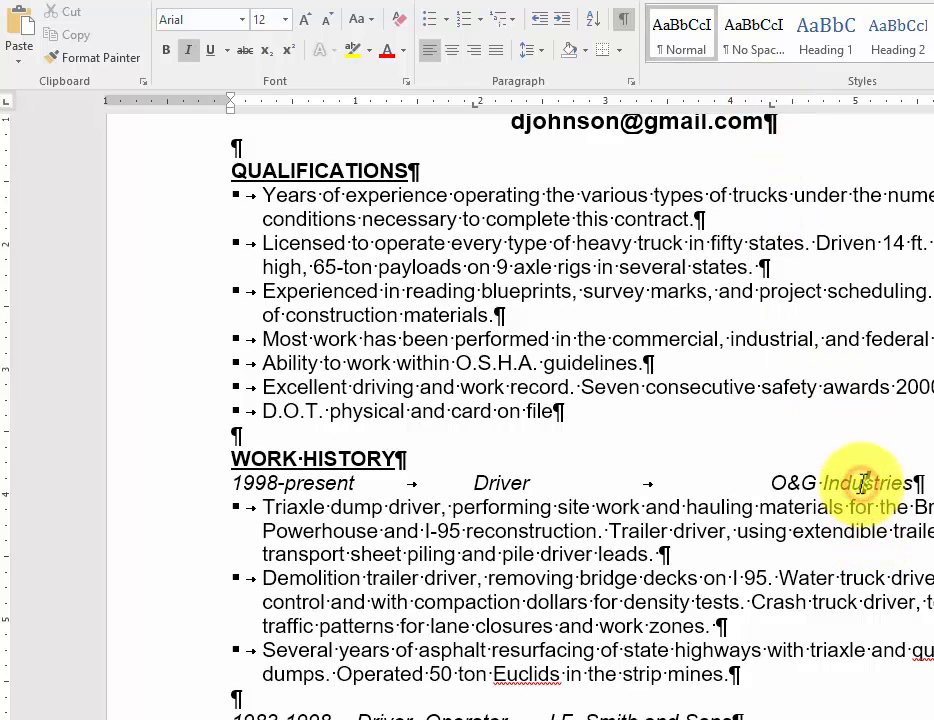
Copy the O&G Industries line's tab stops to the J.F. Smith and Sons, Acme Motor Trans. and Owner-Operator job lines with Format Painter.
scroll(864, 483, down, 2)
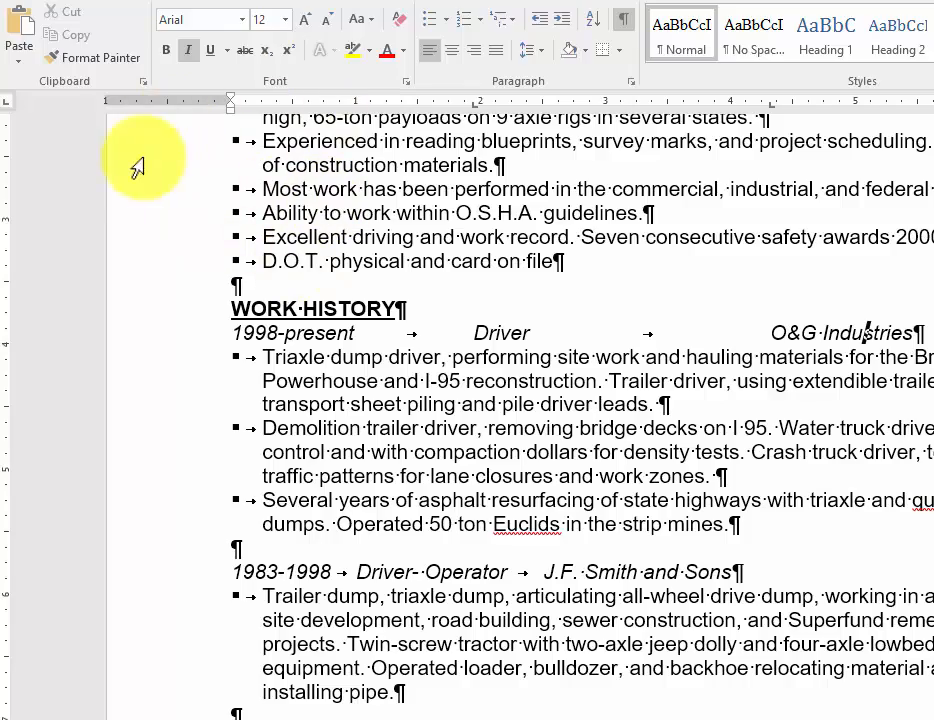
click(99, 62)
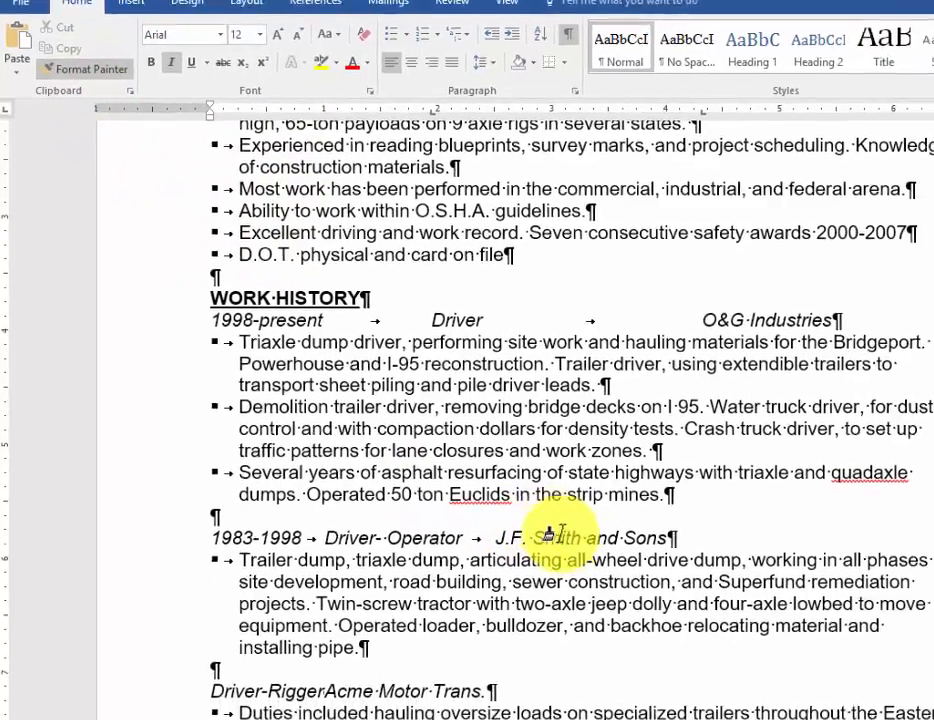
click(498, 572)
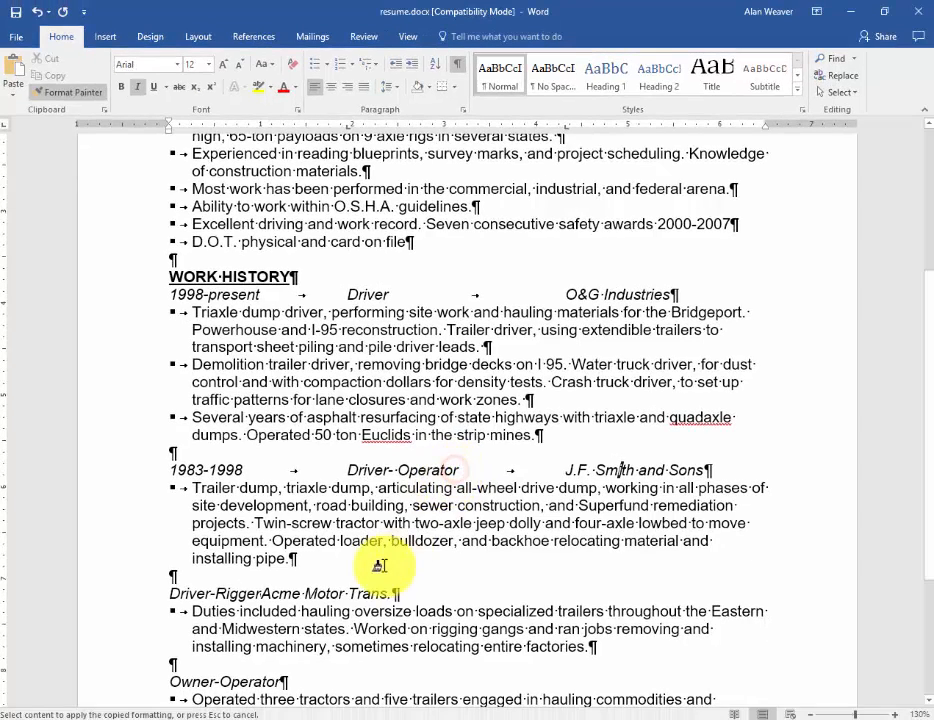
click(395, 618)
click(260, 683)
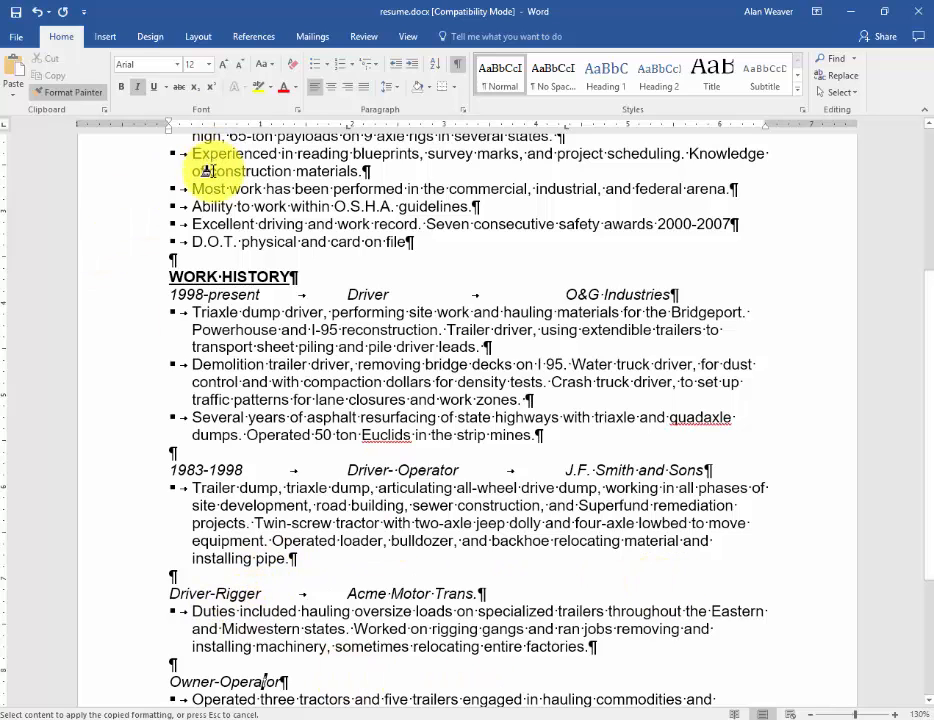
key(Escape)
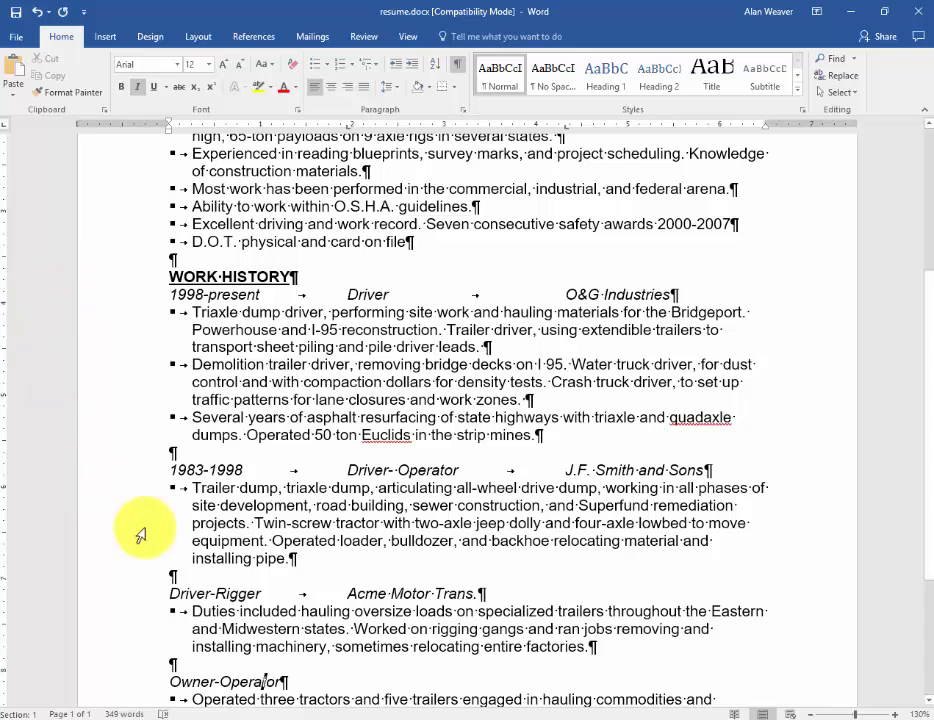
Insert the dates 1981-1982 followed by a tab character before "Driver-Rigger" in the Acme Motor Trans. job line.
click(166, 593)
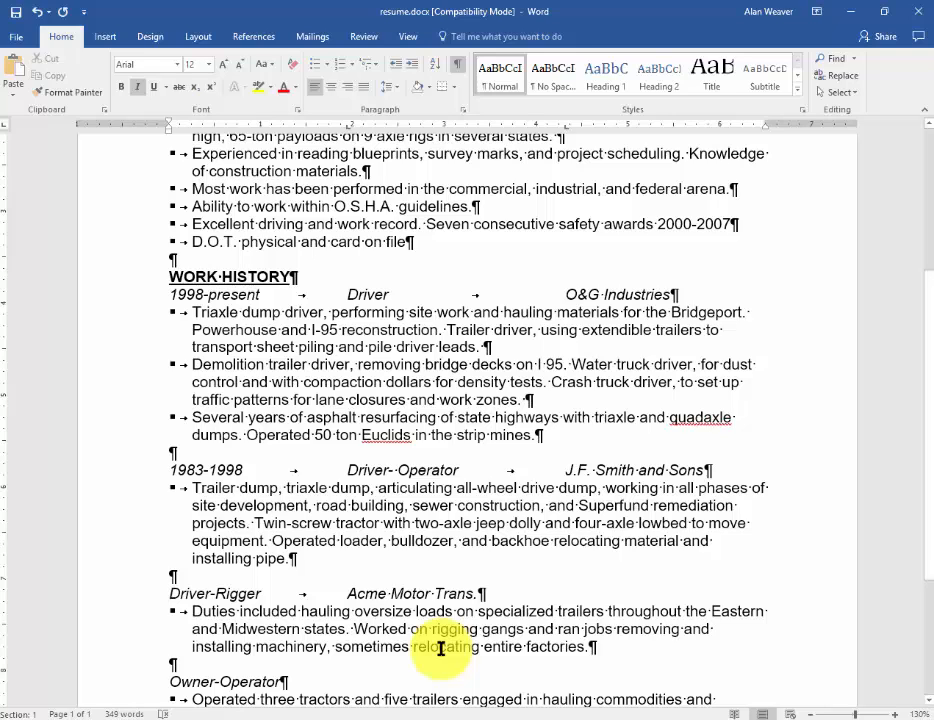
text(1981)
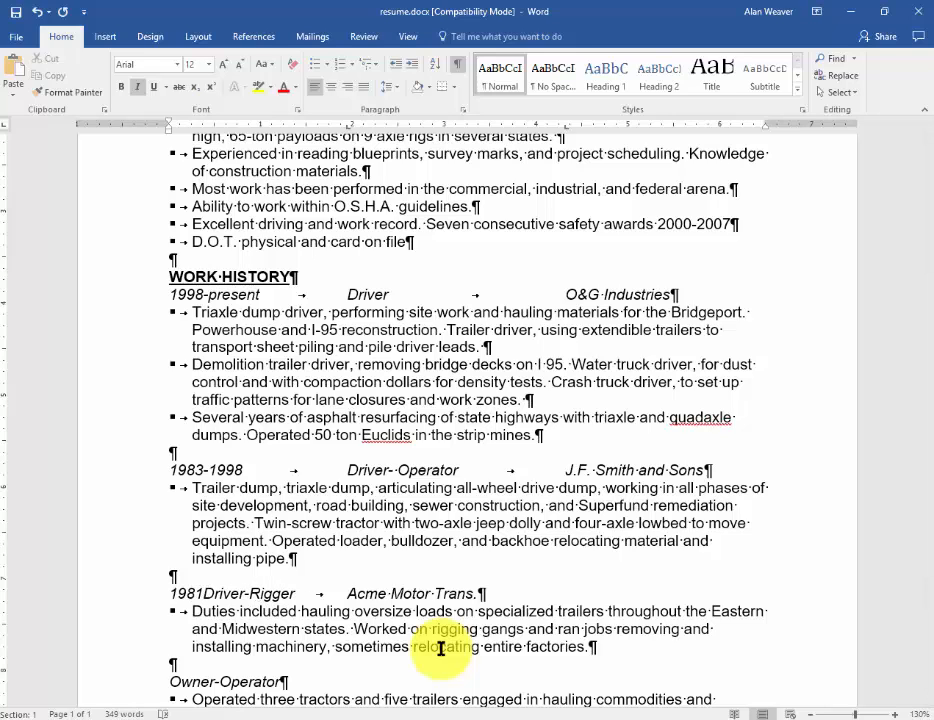
text(-)
text(1982)
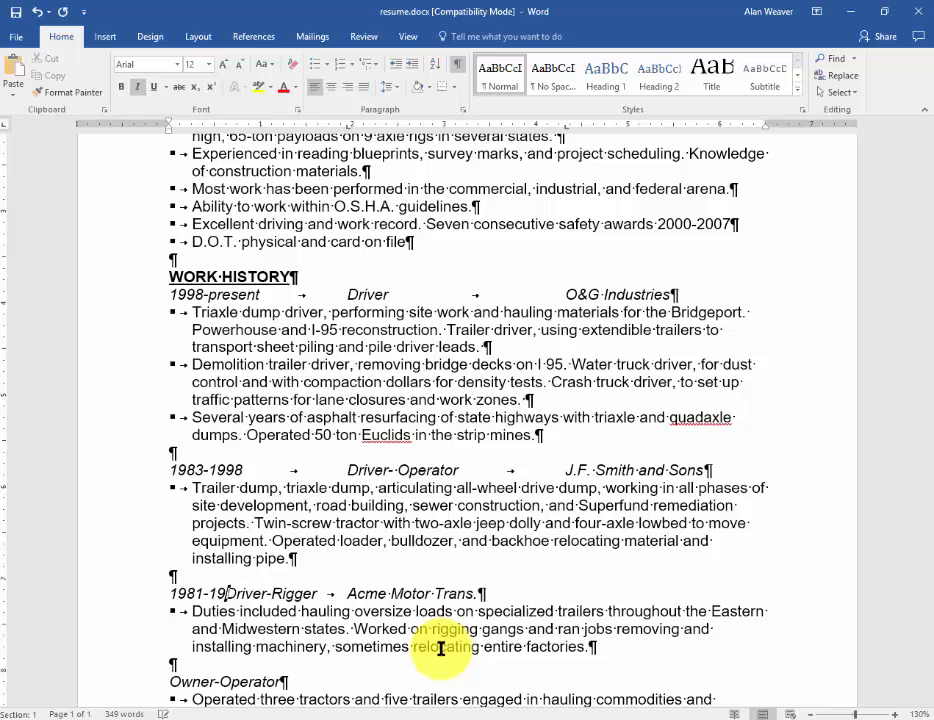
key(Tab)
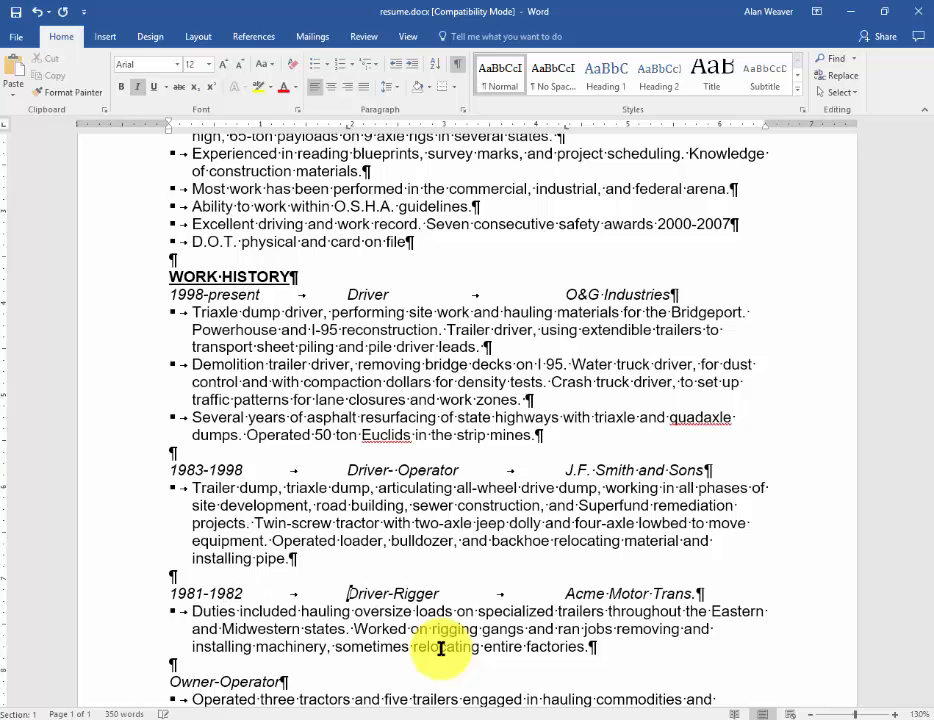
Complete the Owner-Operator job line with the dates 1979-1980 in front and Mercer Freight at the end, separated by tab characters.
scroll(441, 648, up, 1)
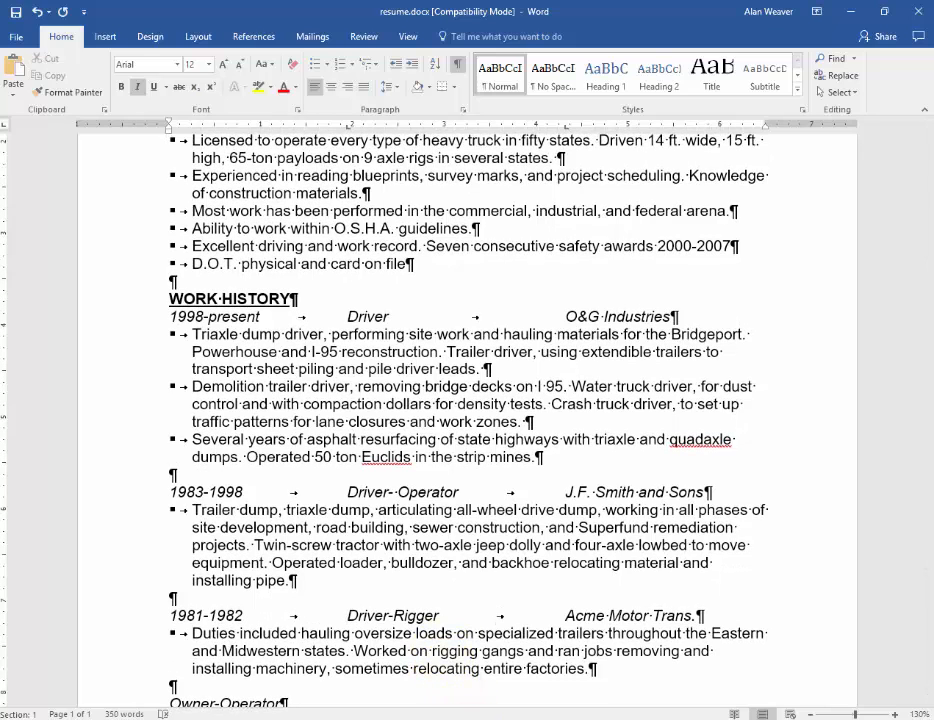
scroll(181, 692, down, 1)
click(177, 674)
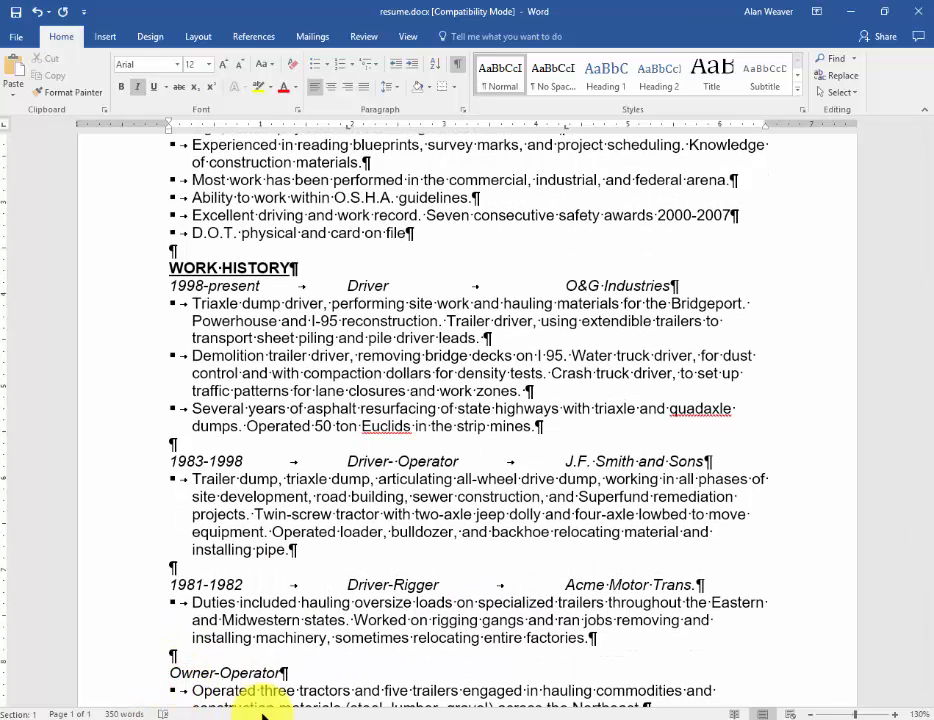
text(1979-1)
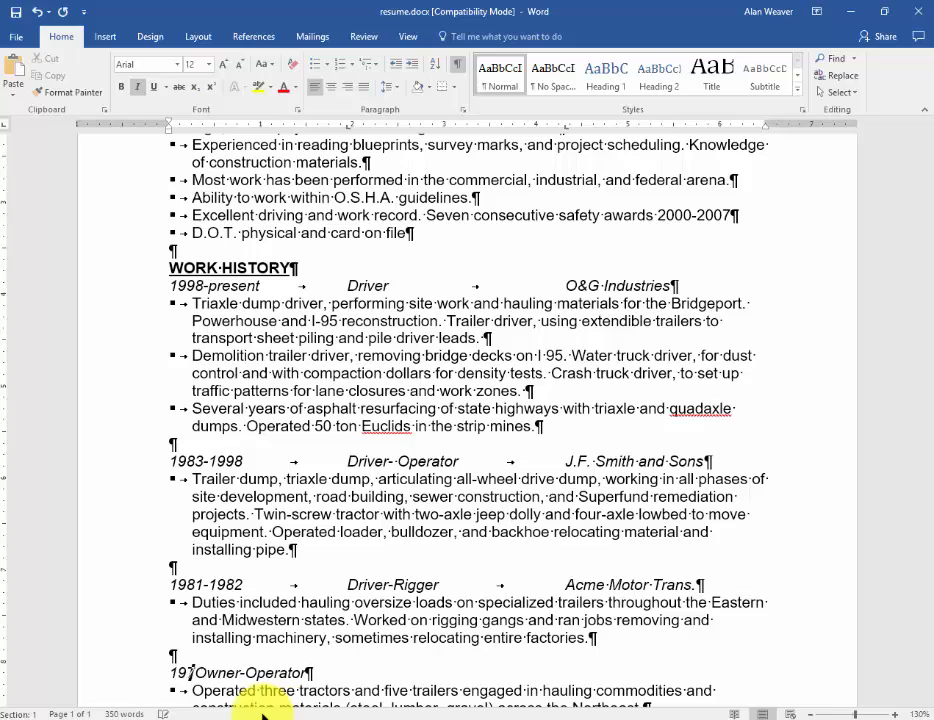
text(980)
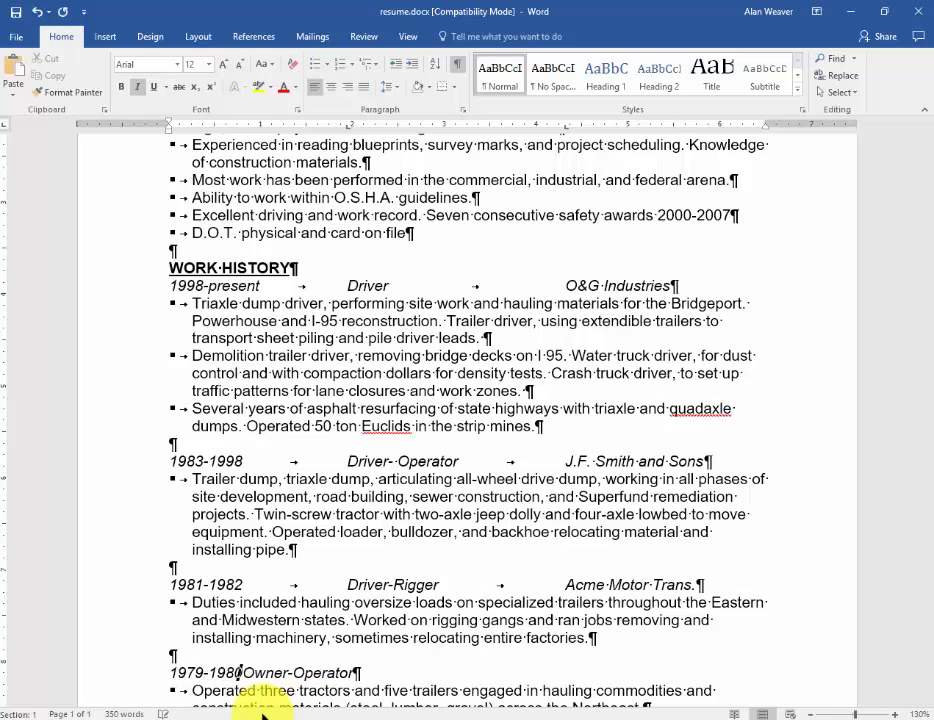
key(Tab)
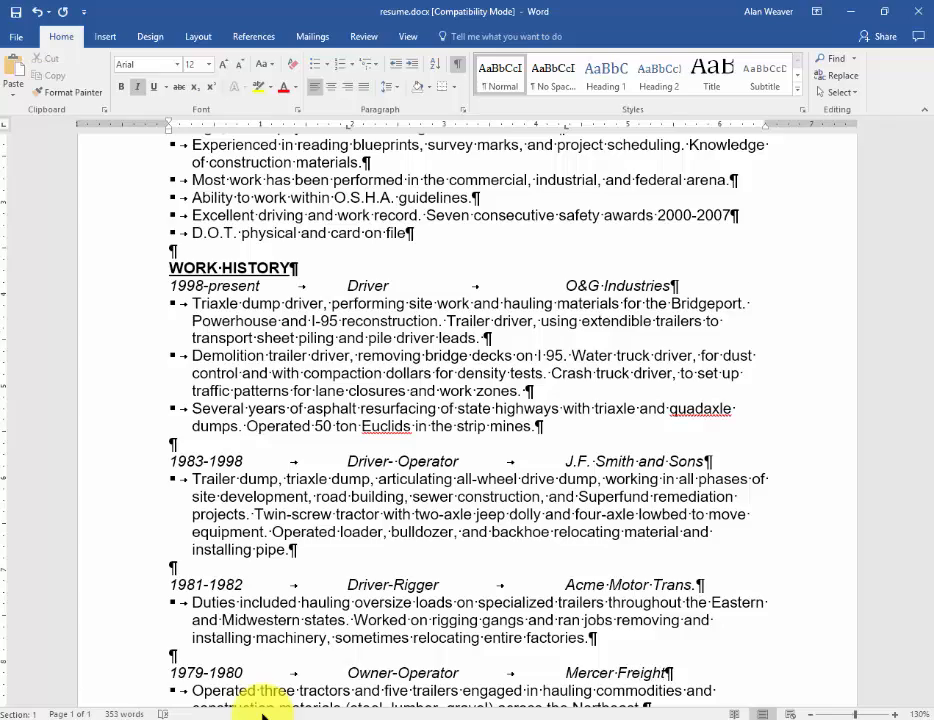
Look over the resume from the EDUCATION section back up to the contact block.
scroll(263, 700, down, 3)
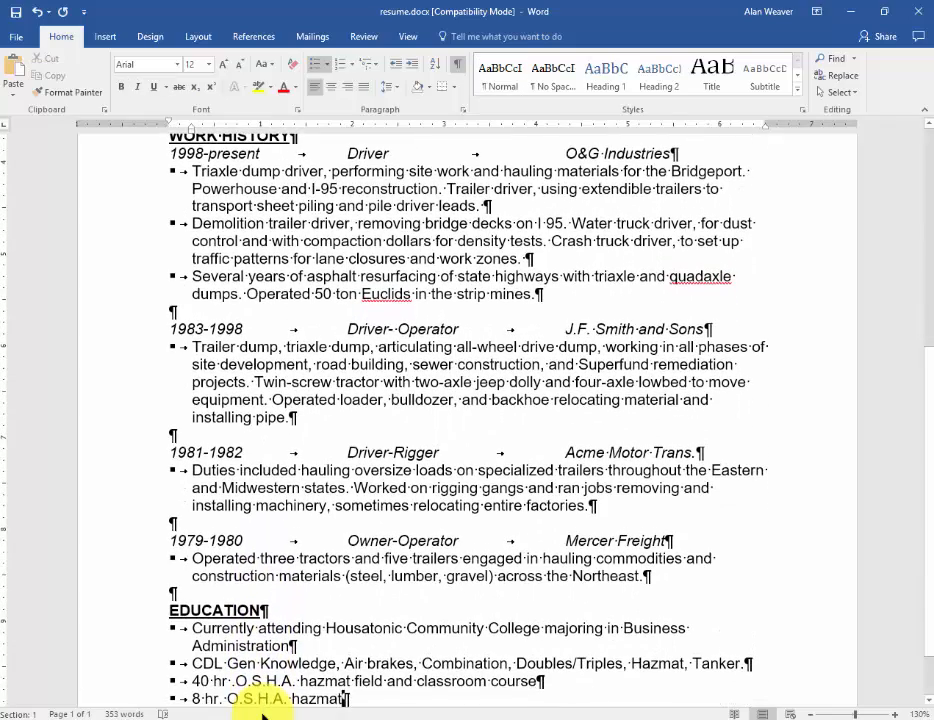
key(Up)
key(Up)
key(Up)
key(Up)
key(Up)
key(Up)
key(Up)
key(Up)
key(Up)
key(Up)
key(Up)
key(Up)
key(Up)
key(Up)
key(Up)
key(Up)
key(Up)
key(Up)
key(Up)
key(Up)
key(Left)
key(Left)
key(Left)
key(Left)
key(Left)
key(Left)
key(Left)
key(Left)
key(Up)
key(Up)
key(Up)
key(Up)
key(Up)
key(Up)
key(Up)
key(Up)
key(Up)
key(Up)
key(Up)
key(Up)
key(Up)
key(Up)
key(Up)
key(Up)
key(Up)
key(Up)
key(Up)
key(Up)
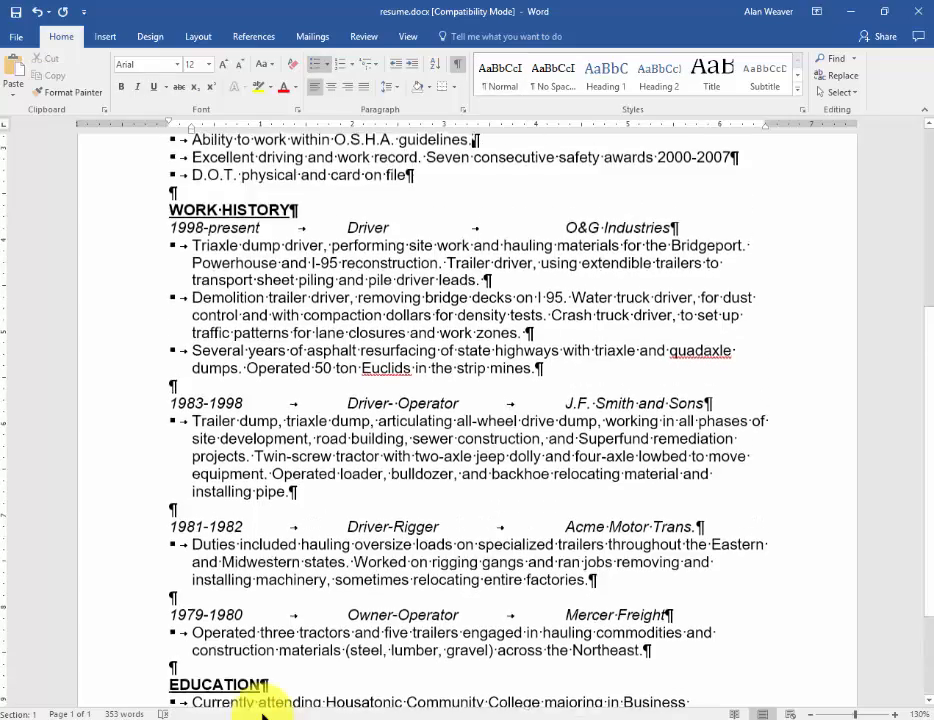
key(Up)
key(Up)
key(Up)
key(Up)
key(Up)
key(Up)
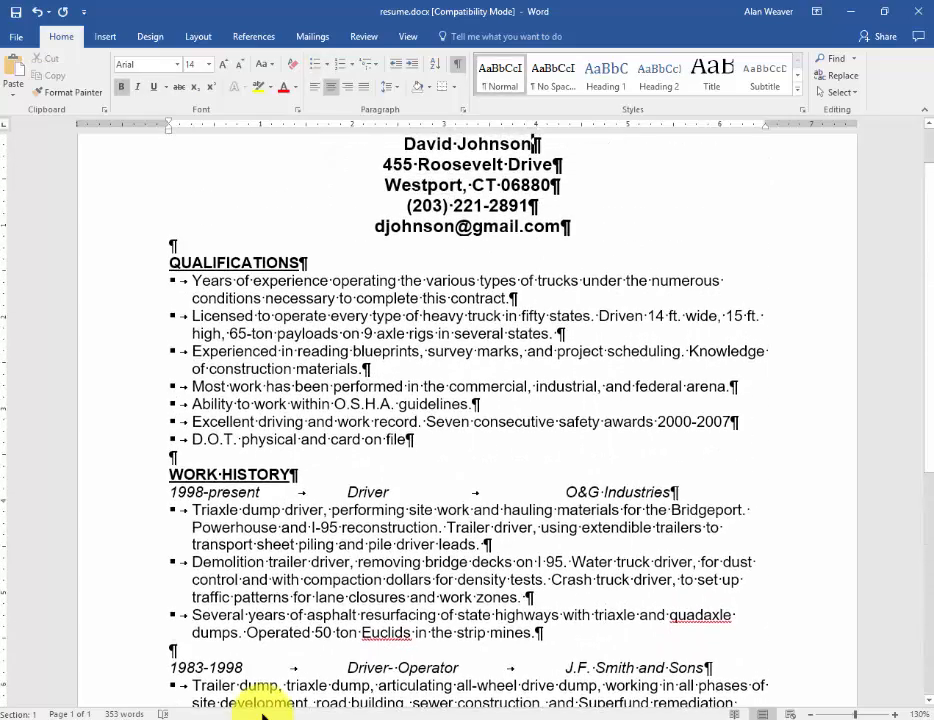
Set up a 3 pt thick-and-thin line border on only the lower edge of the contact block's e-mail paragraph.
key(Down)
key(Down)
key(Down)
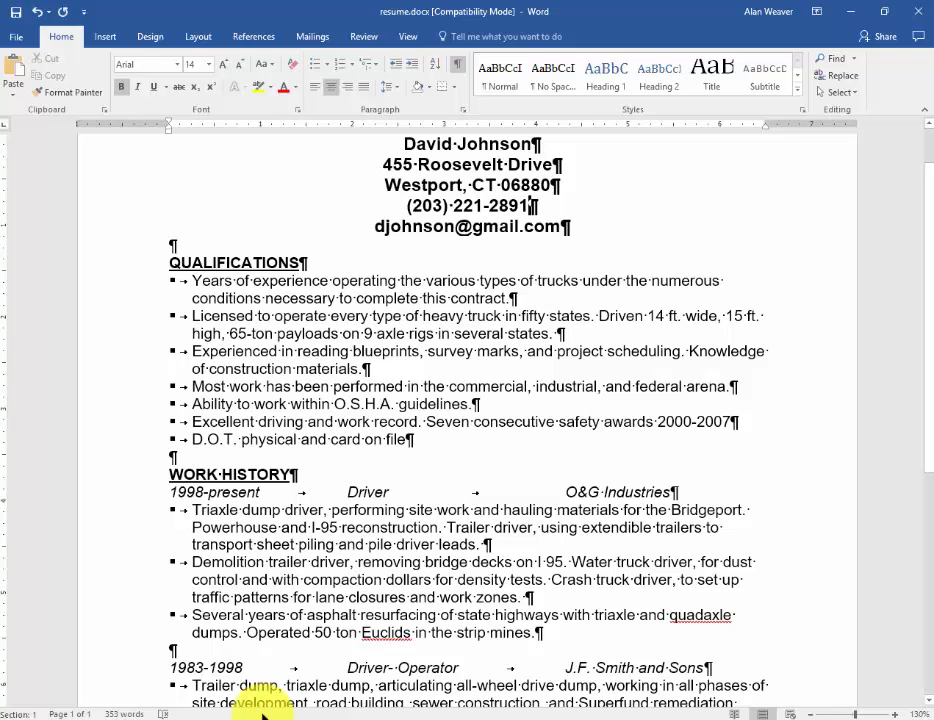
key(Up)
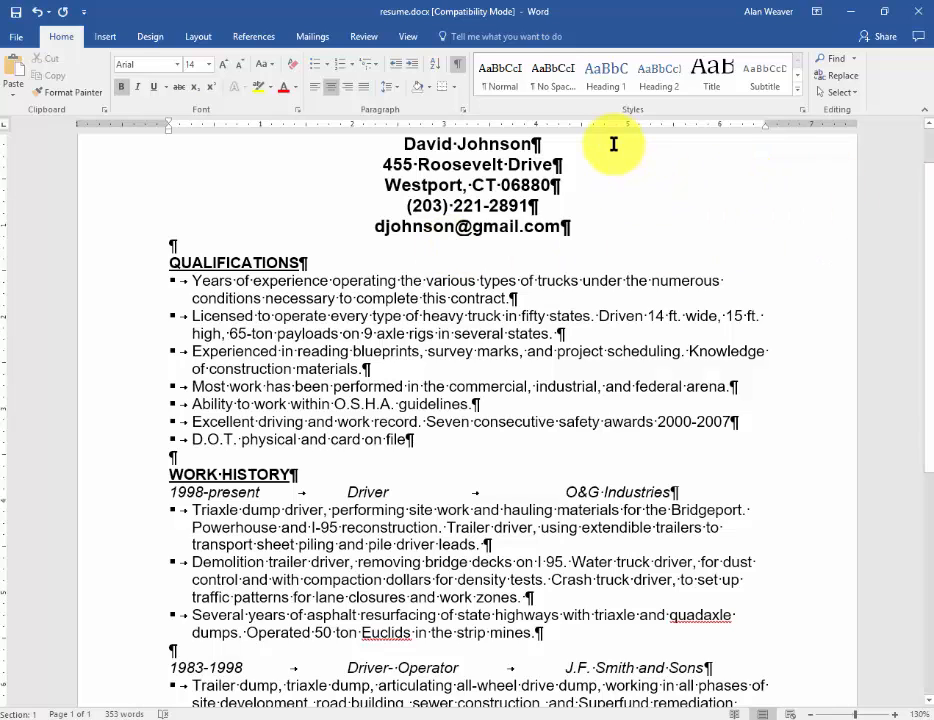
click(456, 90)
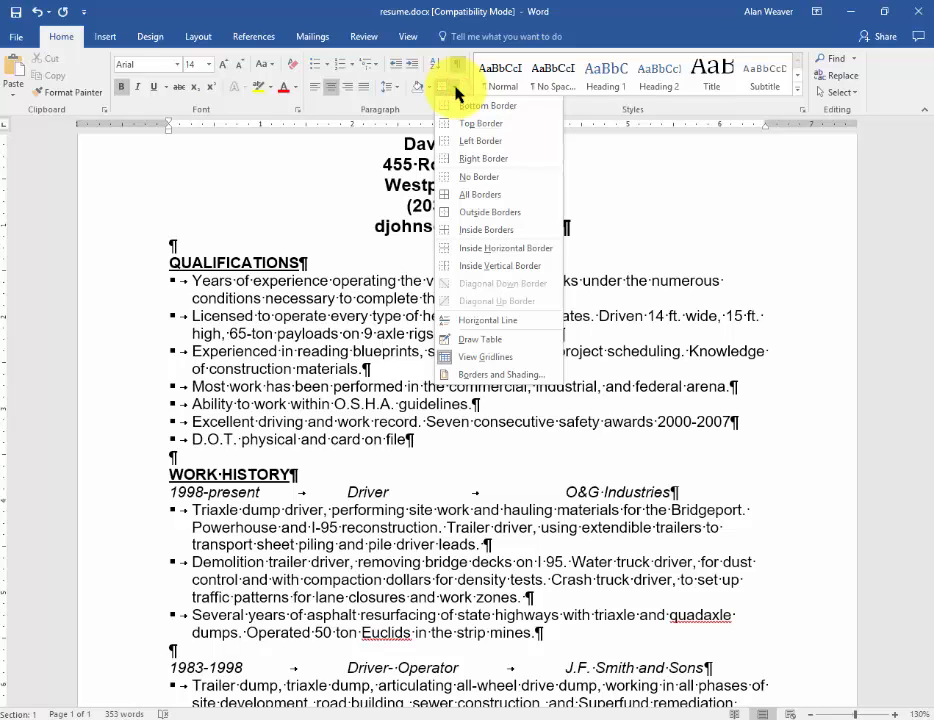
click(502, 376)
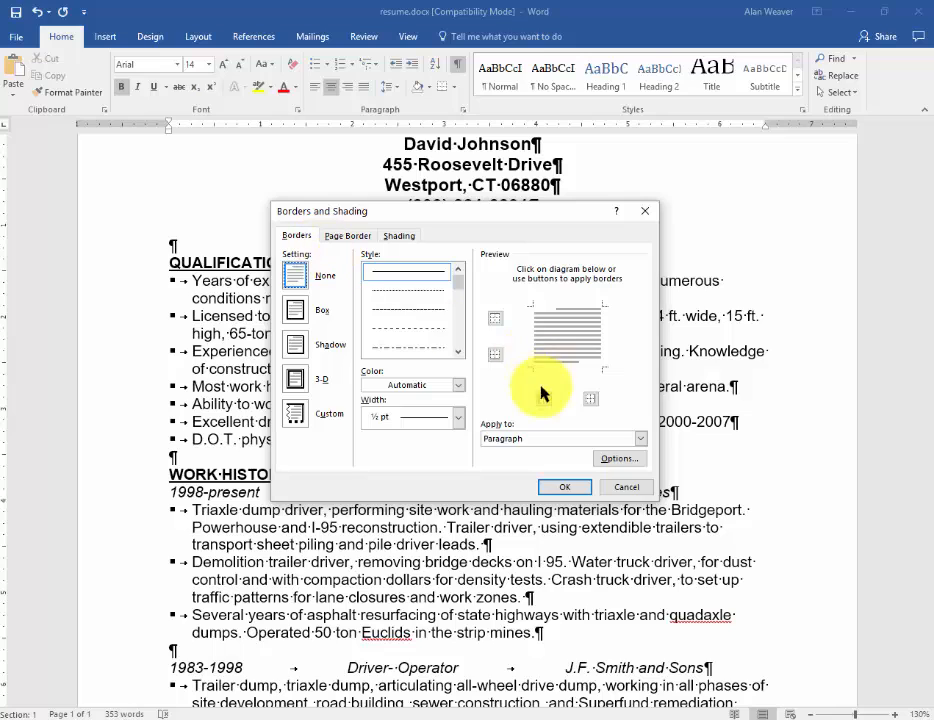
click(457, 352)
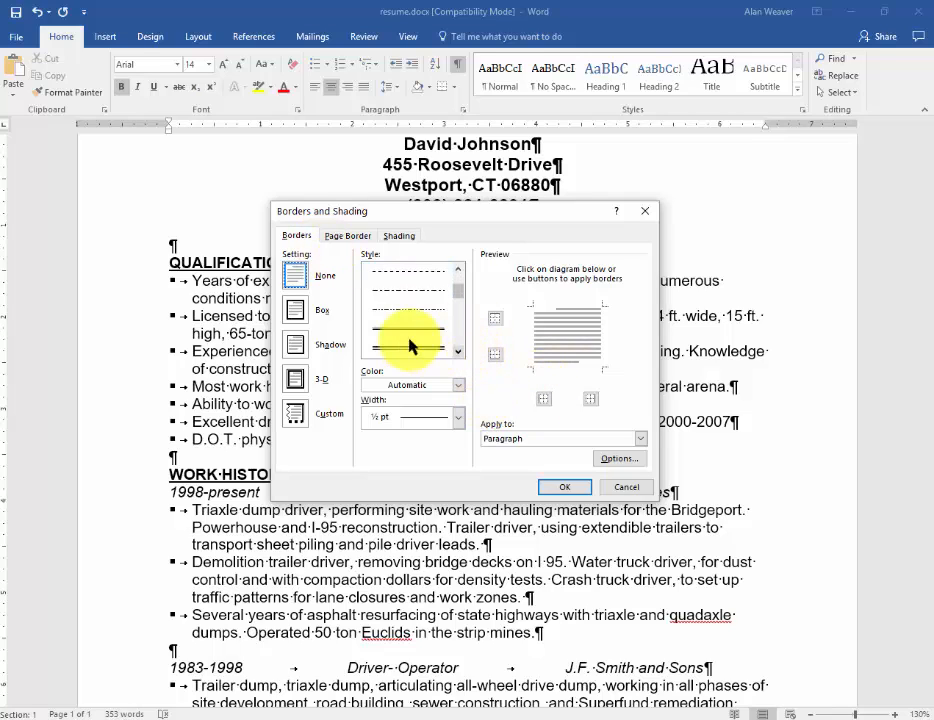
click(457, 352)
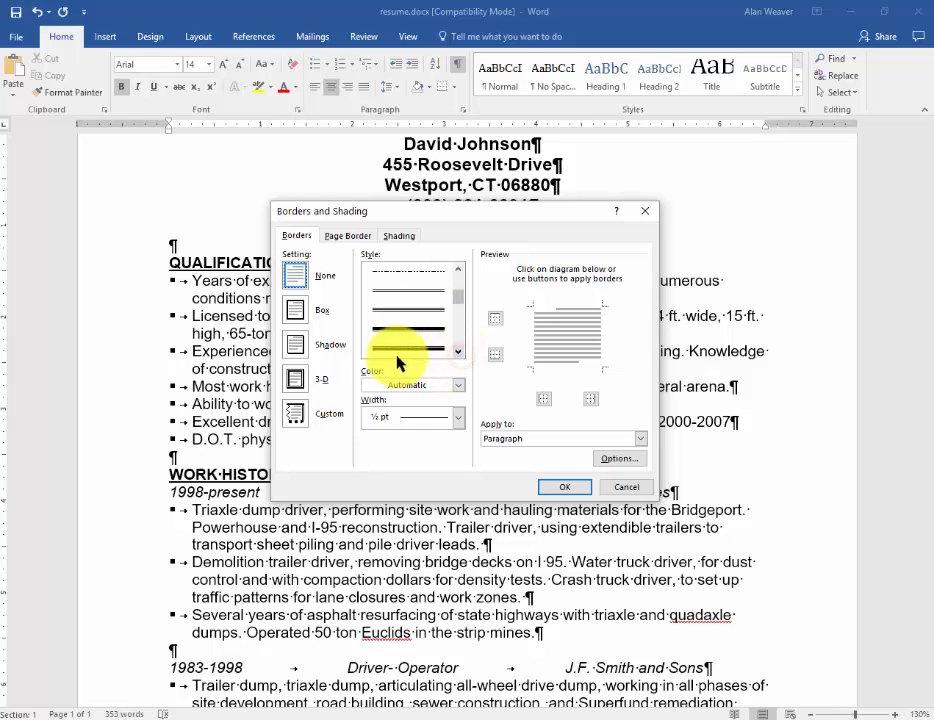
click(397, 349)
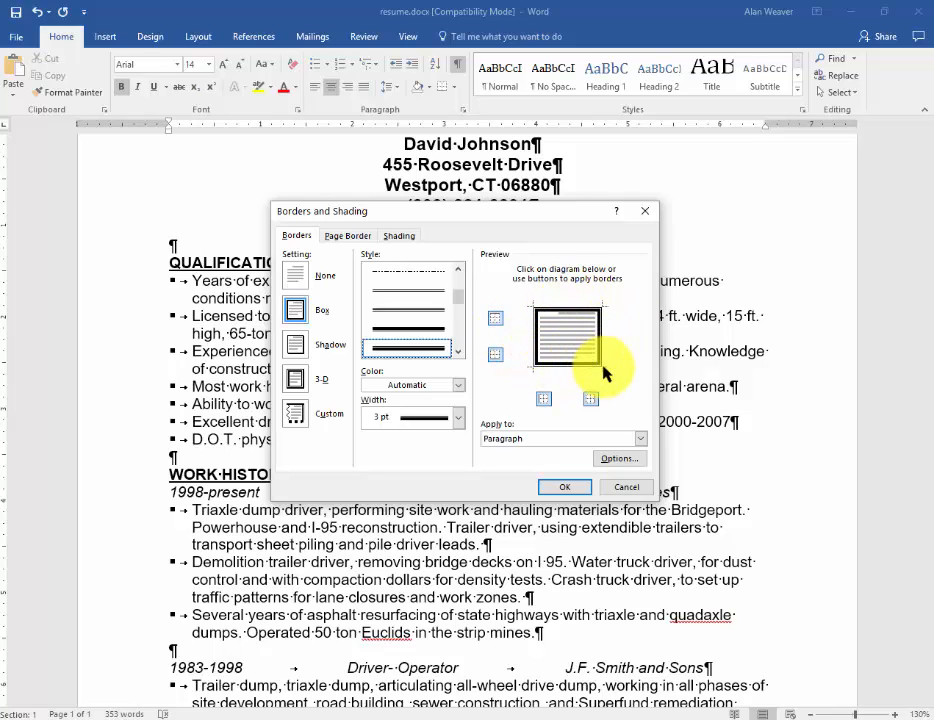
click(600, 332)
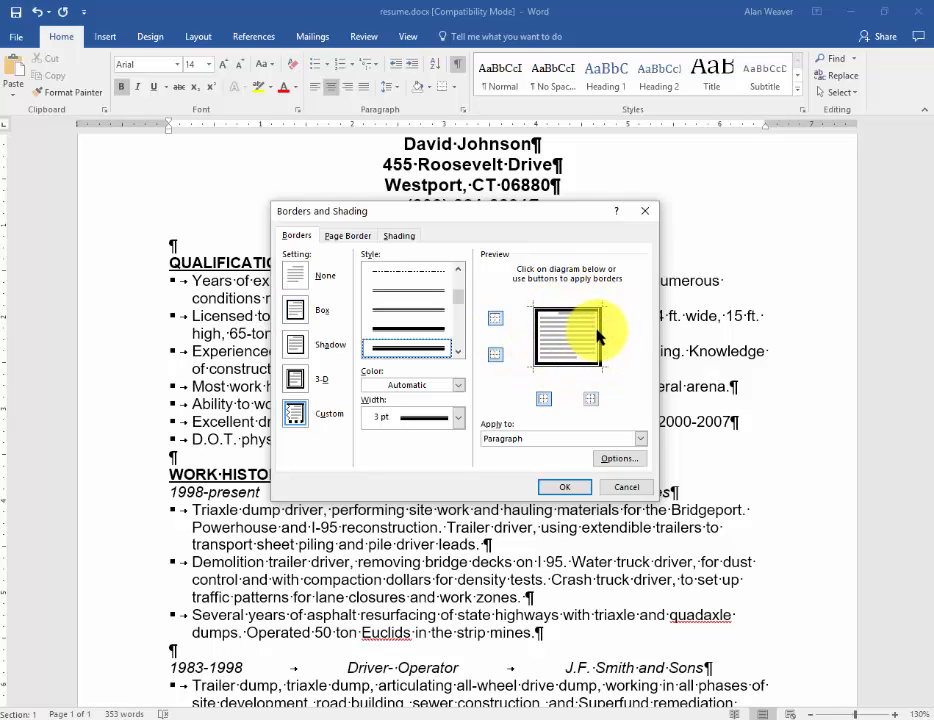
click(588, 309)
click(537, 345)
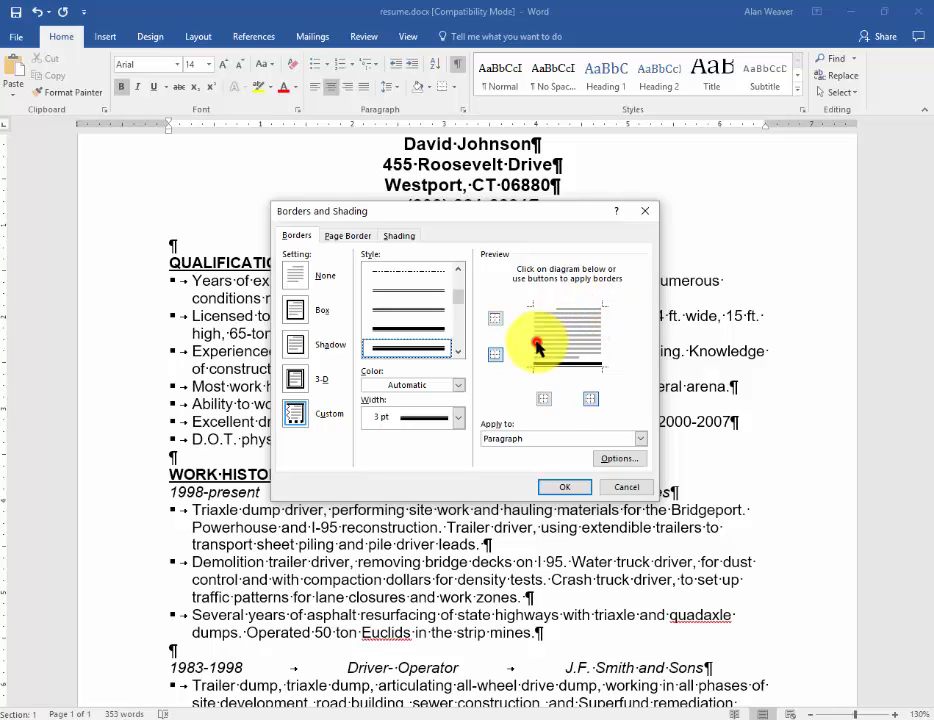
Choose a 2¼ pt line width in the border settings and apply the border to the e-mail paragraph.
click(459, 416)
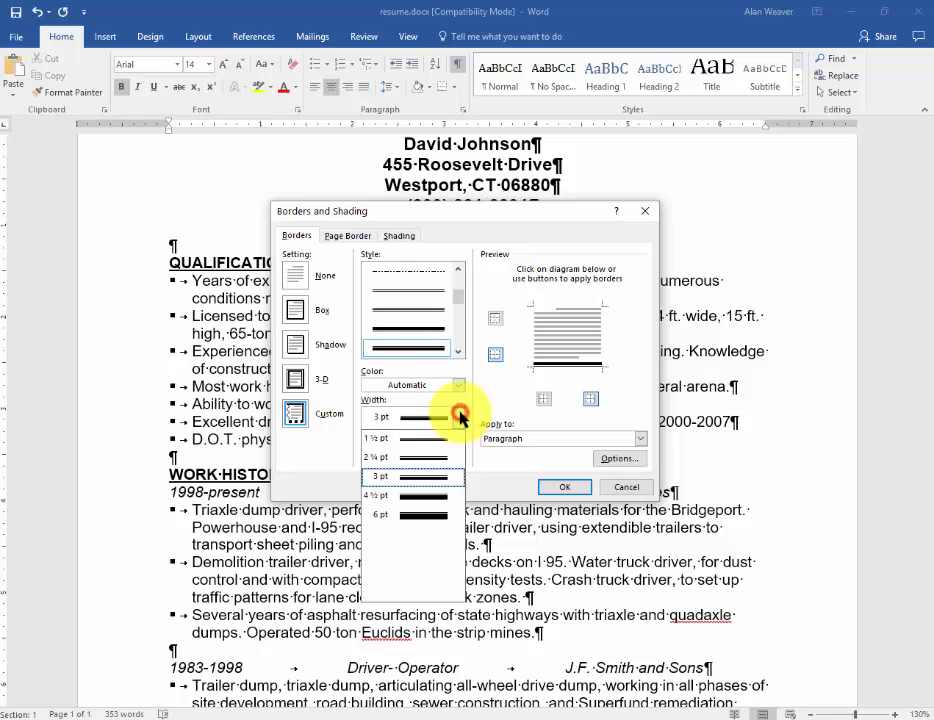
click(417, 460)
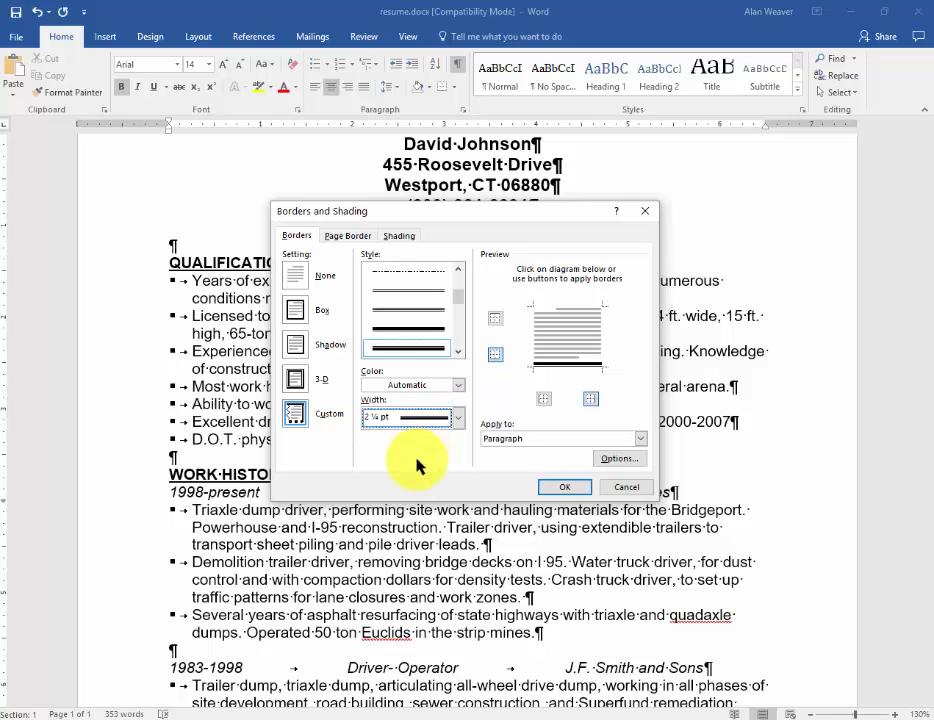
click(556, 489)
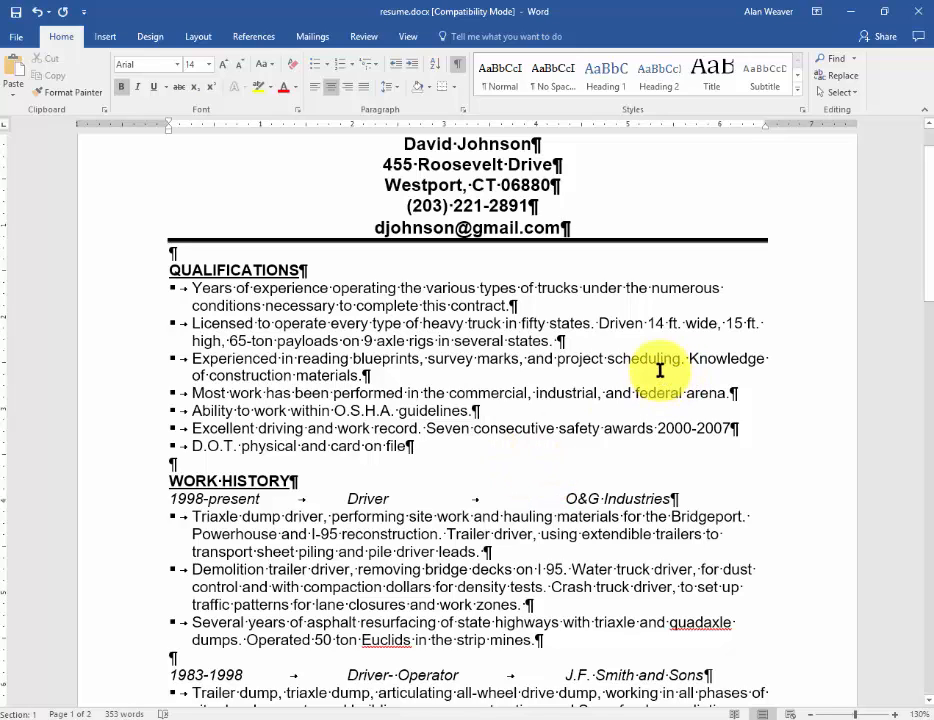
Set the spacing after the e-mail paragraph to 4 pt.
right_click(526, 228)
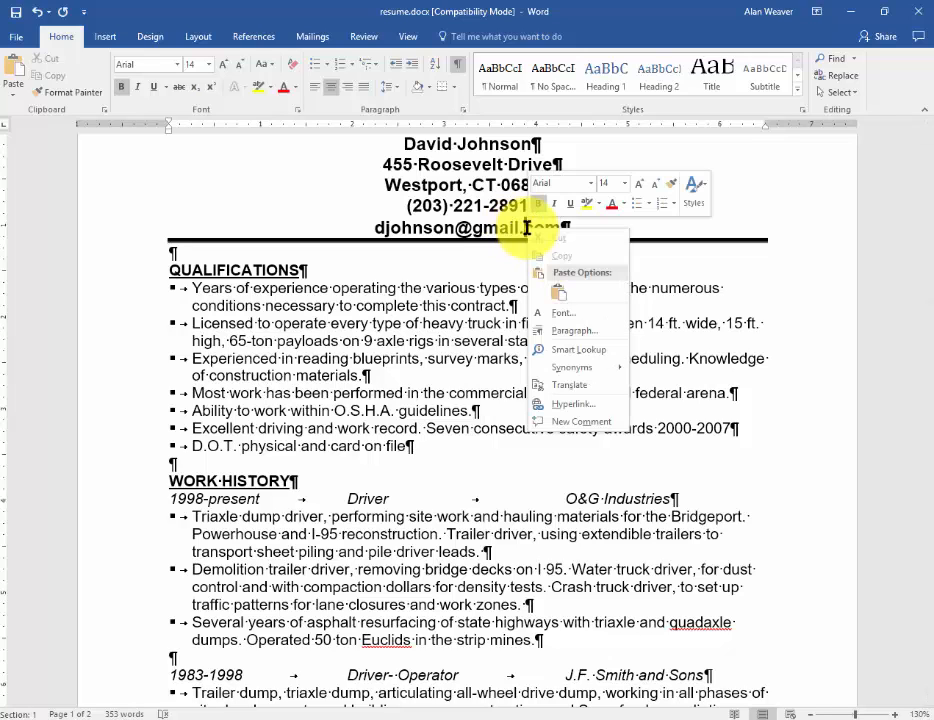
click(575, 331)
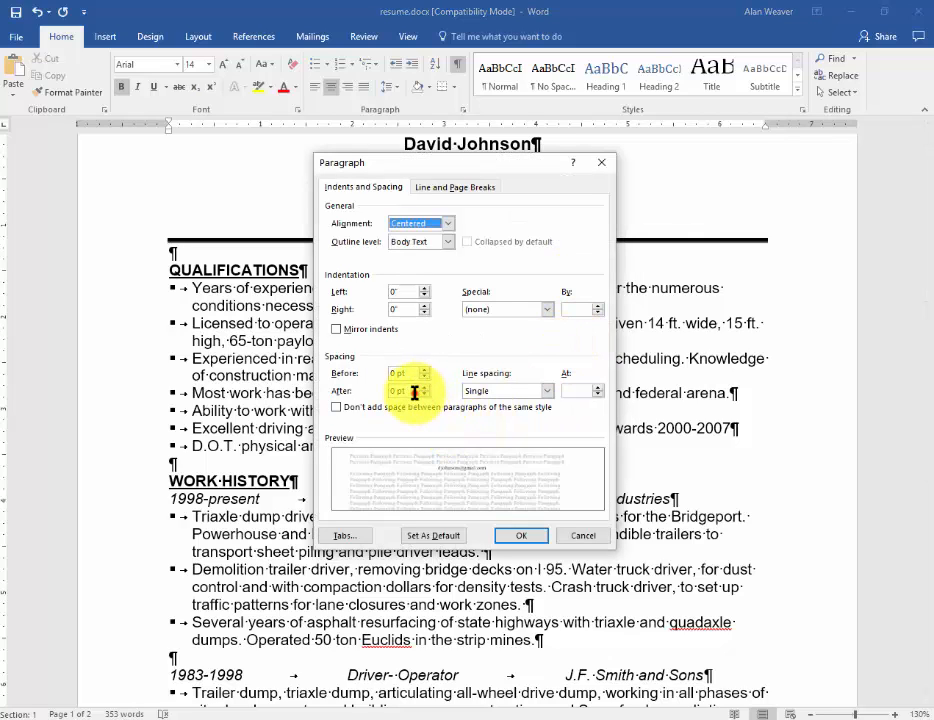
drag(414, 390, 355, 394)
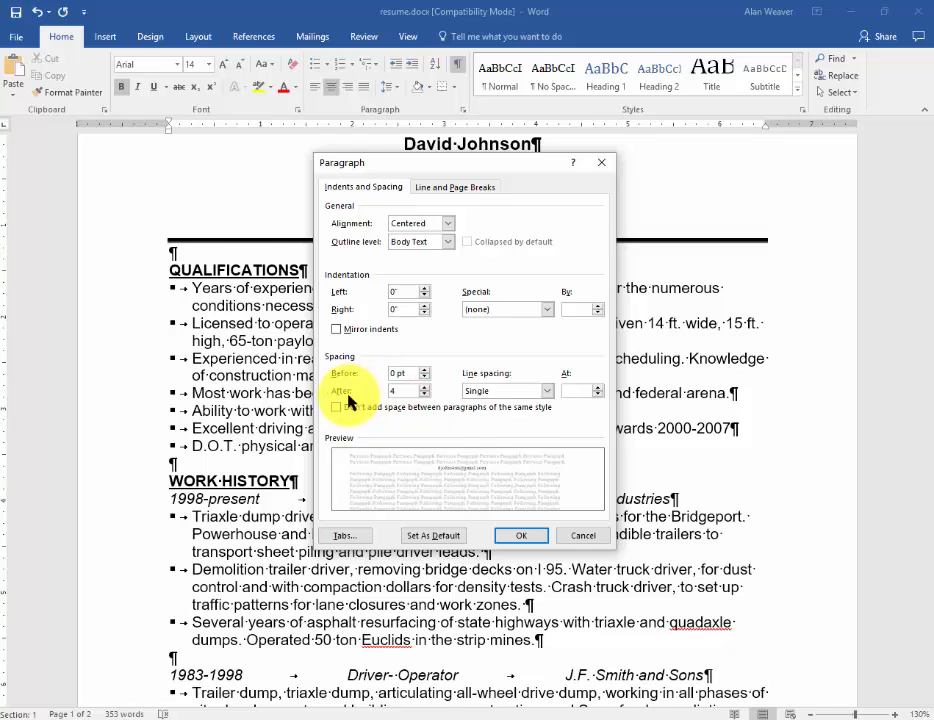
text(4)
key(Return)
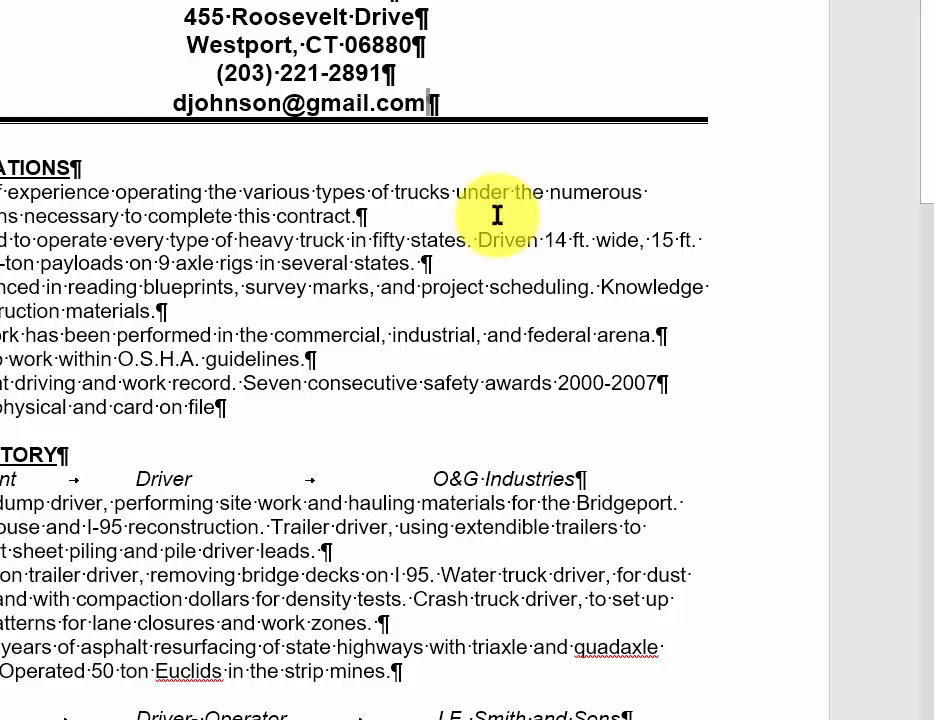
Insert a manual line break after the e-mail address and set the paragraph's spacing after to 0 pt.
key(shift+Return)
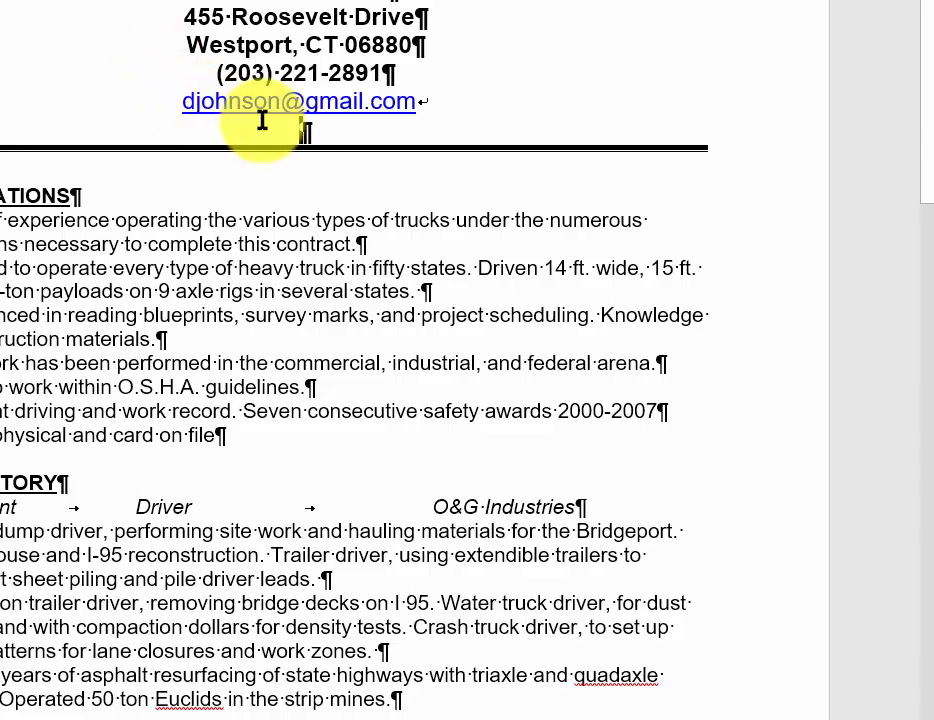
drag(184, 101, 313, 131)
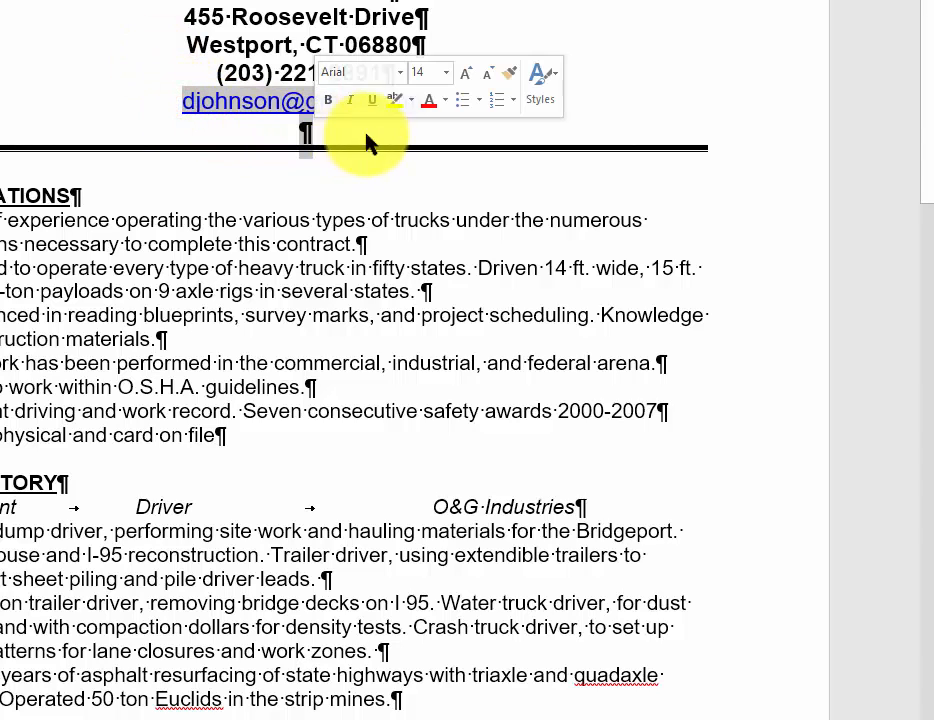
right_click(268, 105)
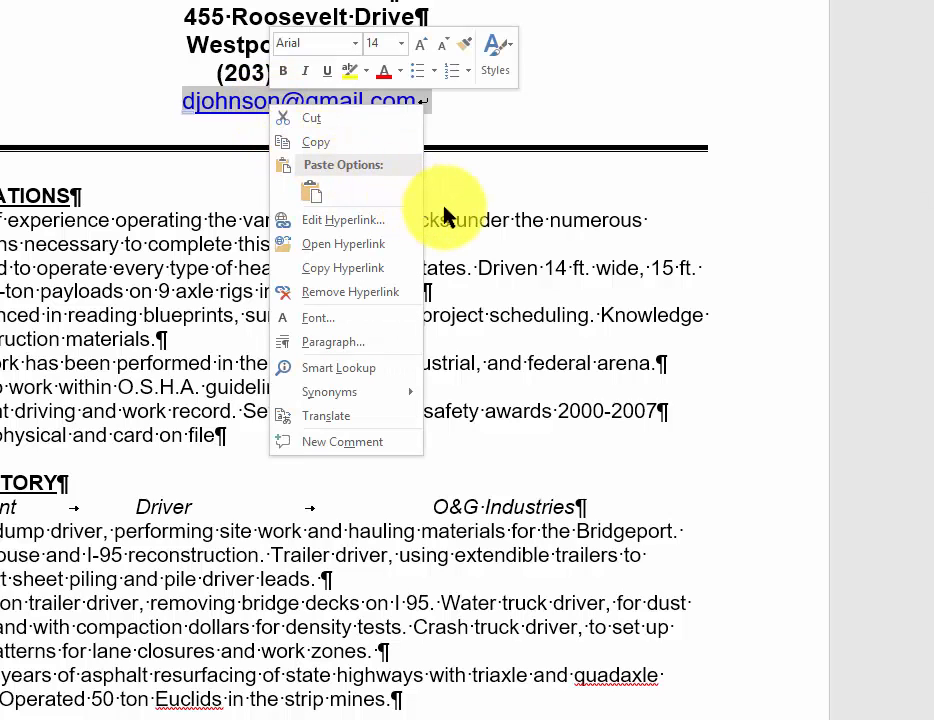
click(372, 344)
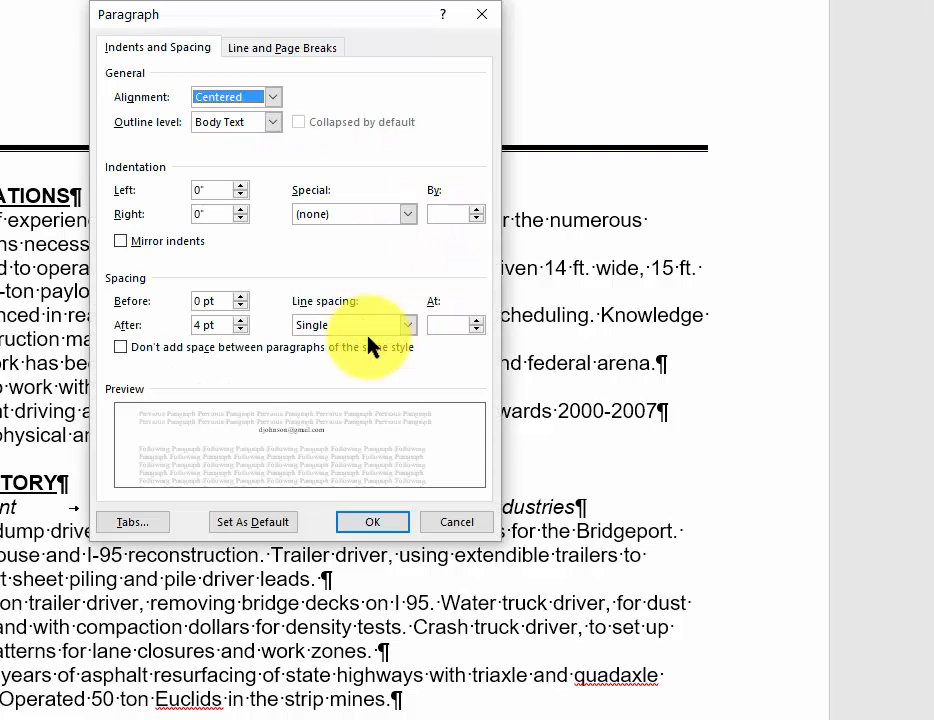
click(214, 325)
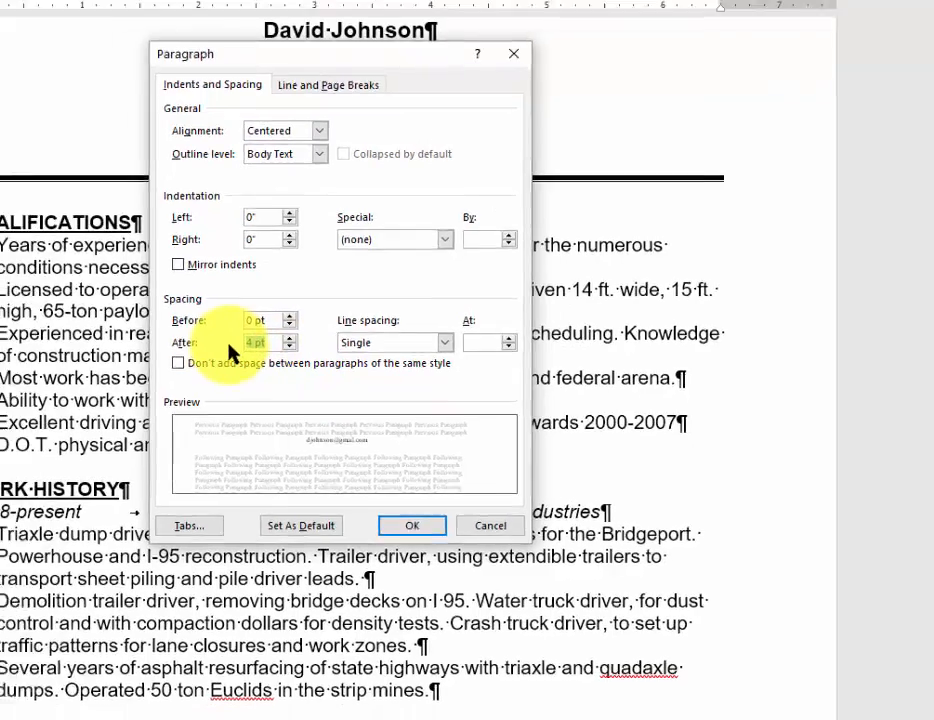
text(0)
key(Return)
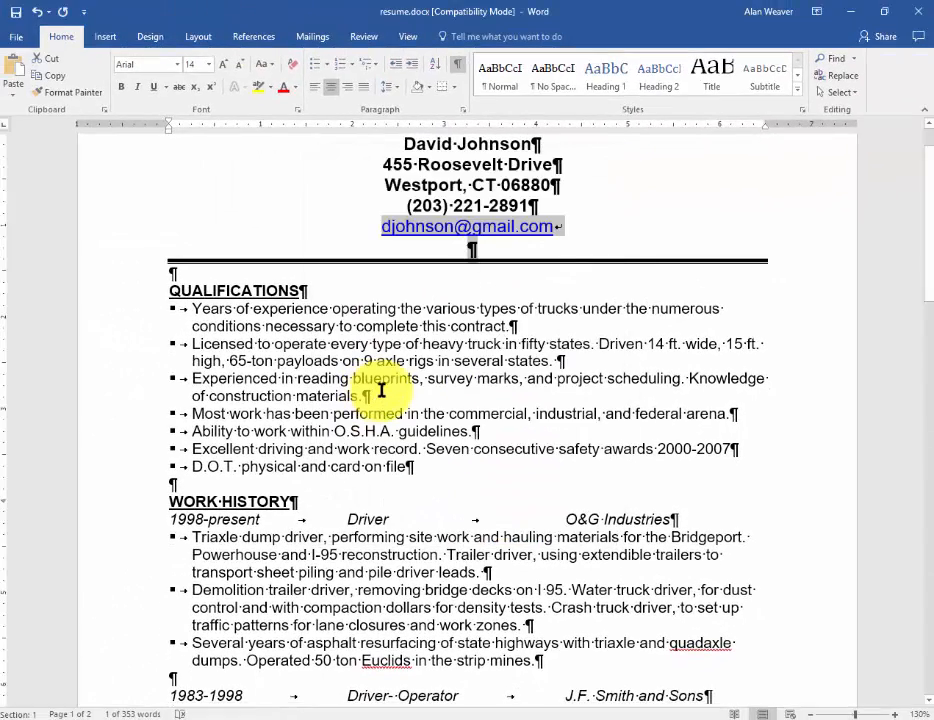
Remove the hyperlink from the e-mail address in the contact block and make the address bold.
click(513, 249)
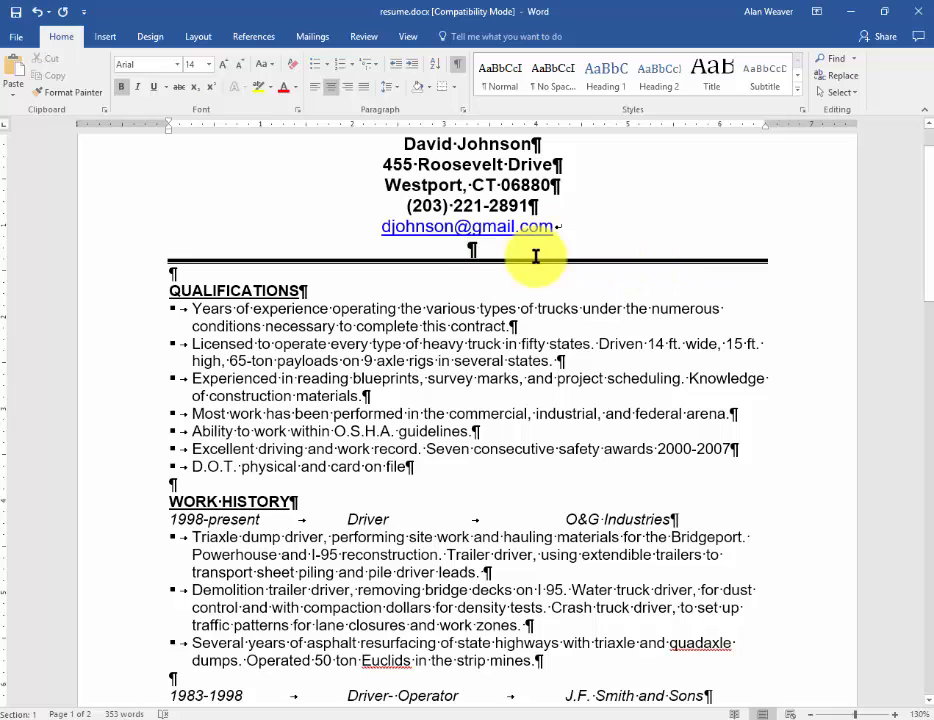
right_click(504, 229)
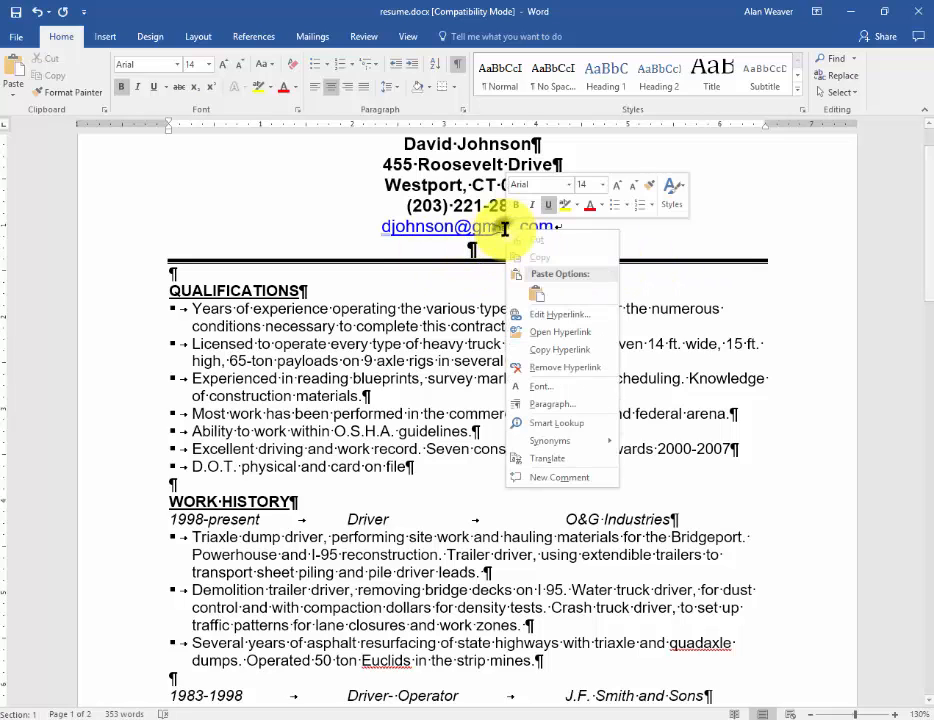
click(581, 367)
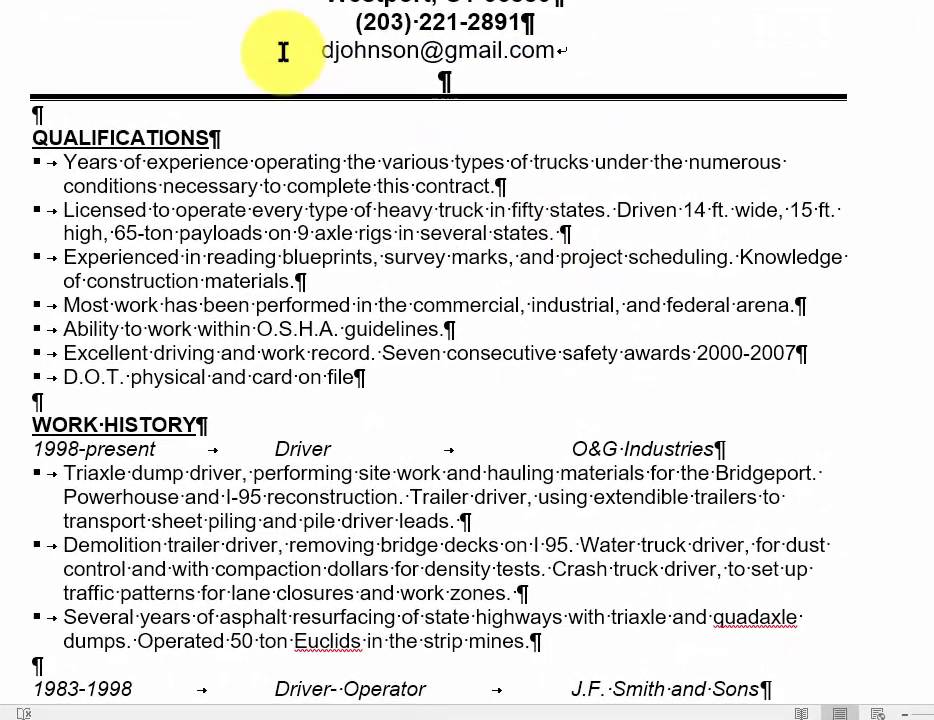
key(shift+End)
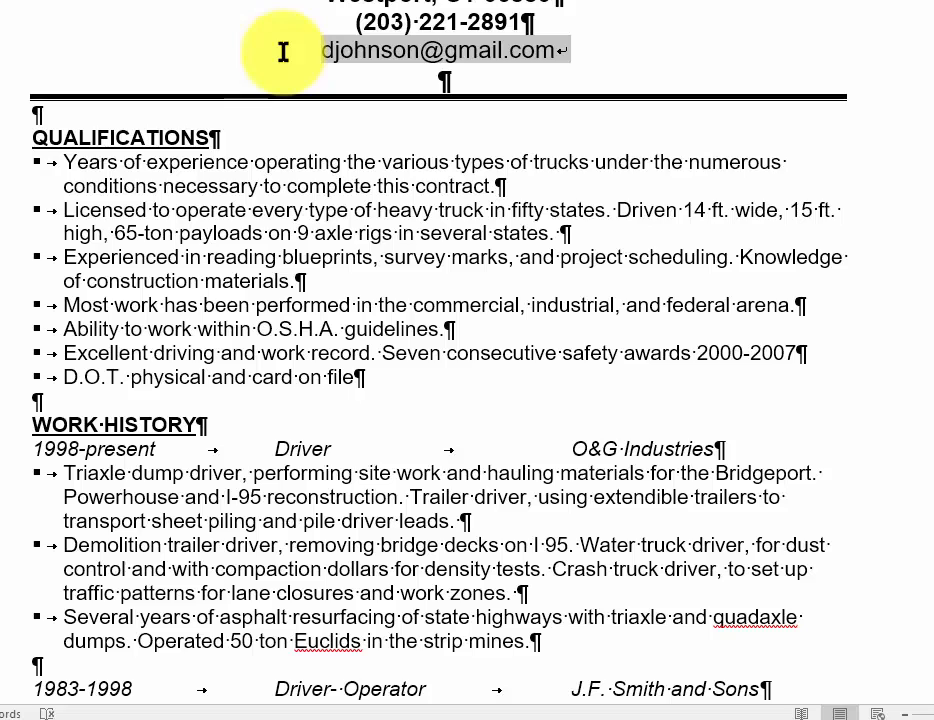
key(ctrl+b)
key(Down)
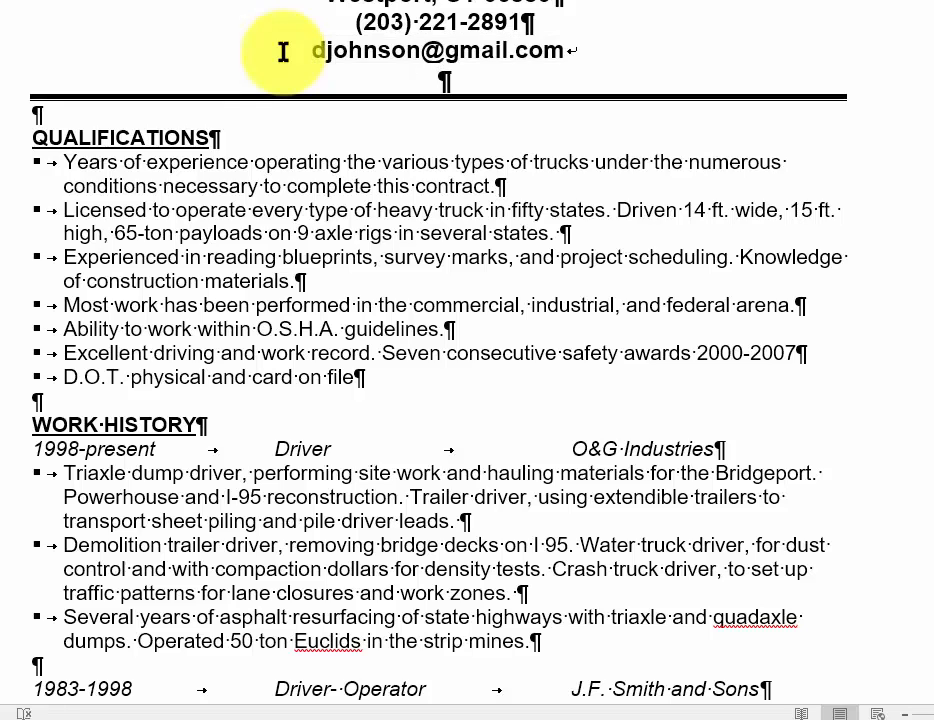
Remove the empty paragraph and manual line break after the e-mail address, and insert one blank paragraph above the QUALIFICATIONS heading.
key(Delete)
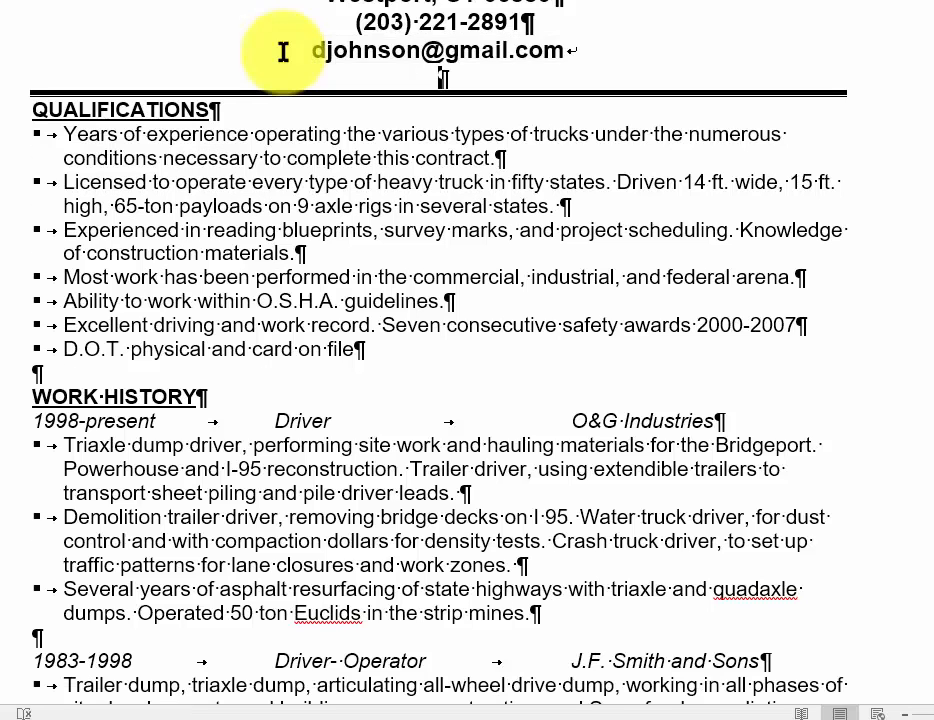
key(Delete)
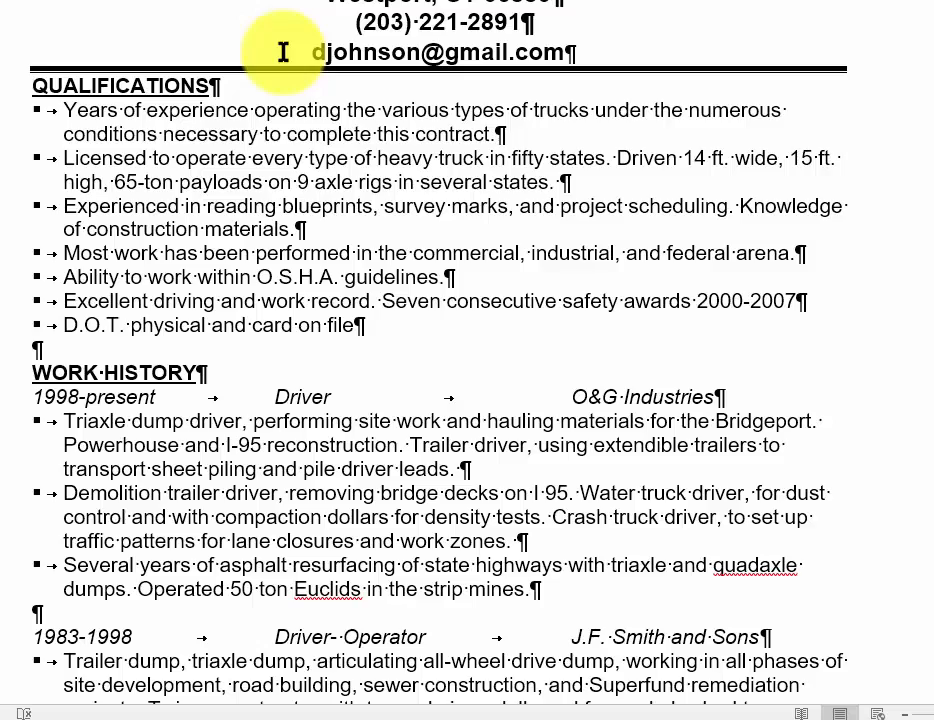
key(Return)
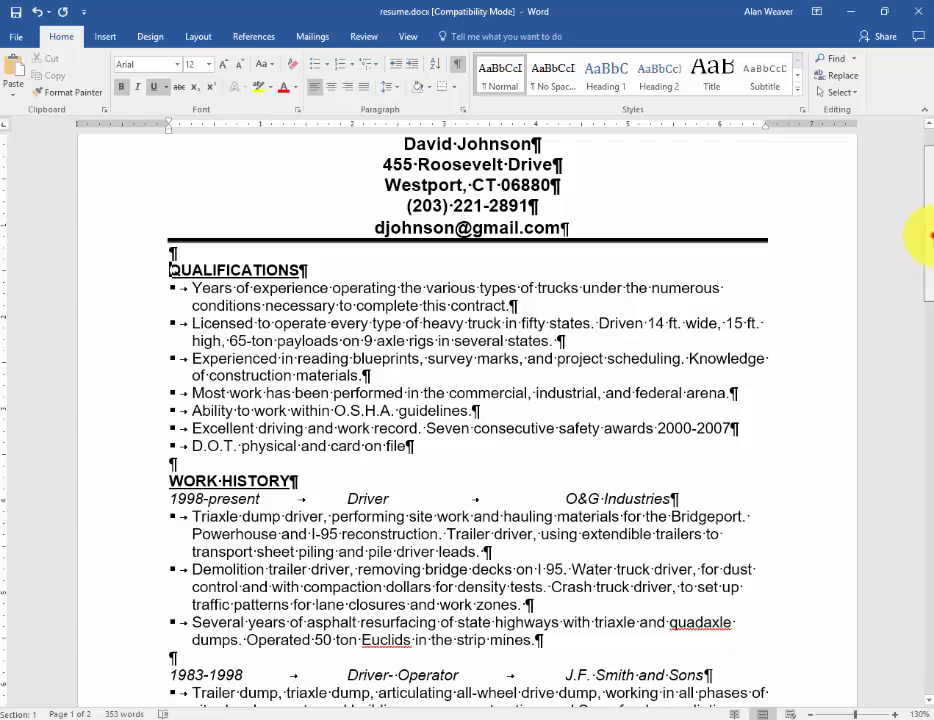
Set custom page margins of 0.8" on the left and right for the whole document.
drag(930, 236, 918, 166)
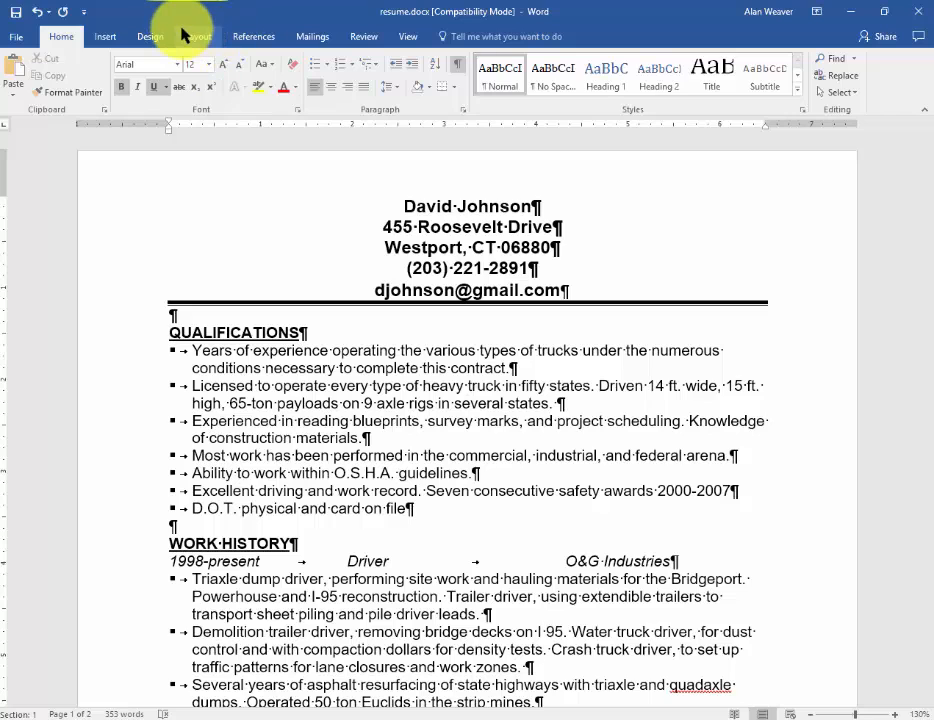
click(190, 36)
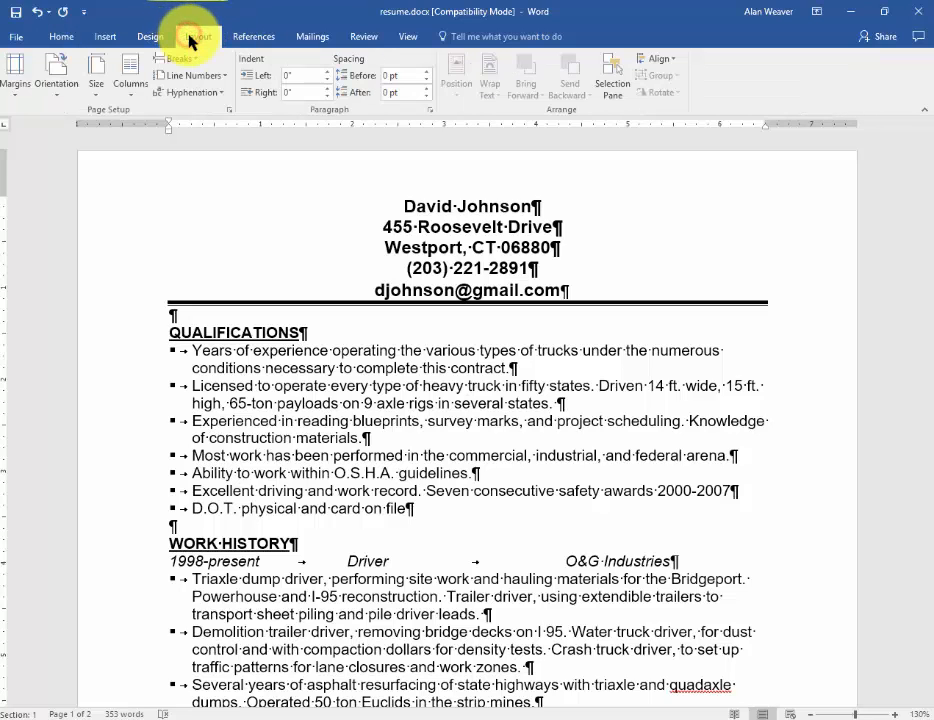
click(20, 85)
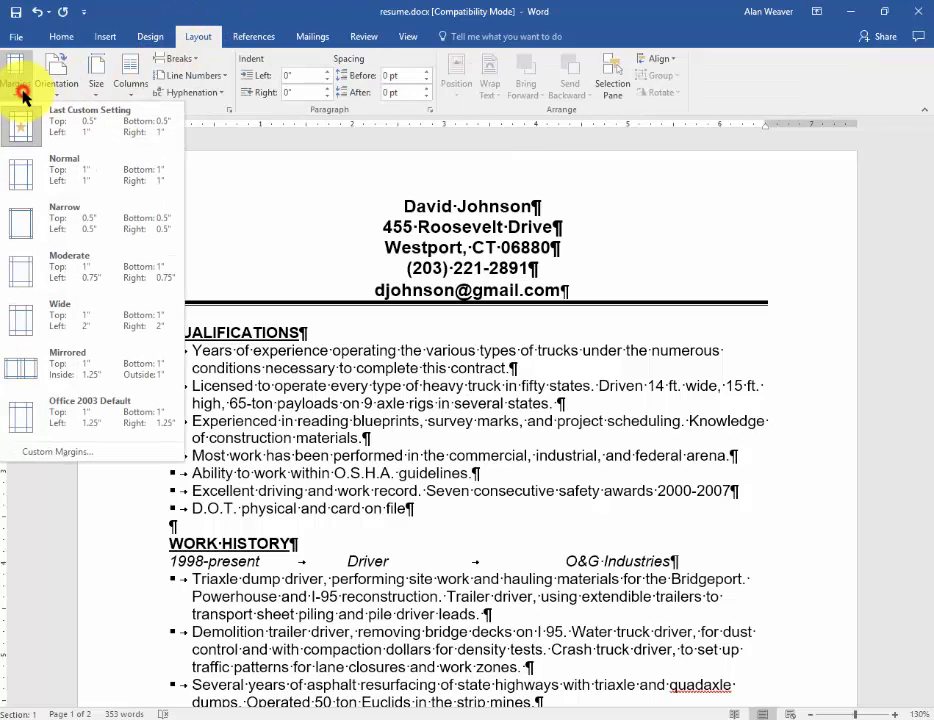
click(57, 451)
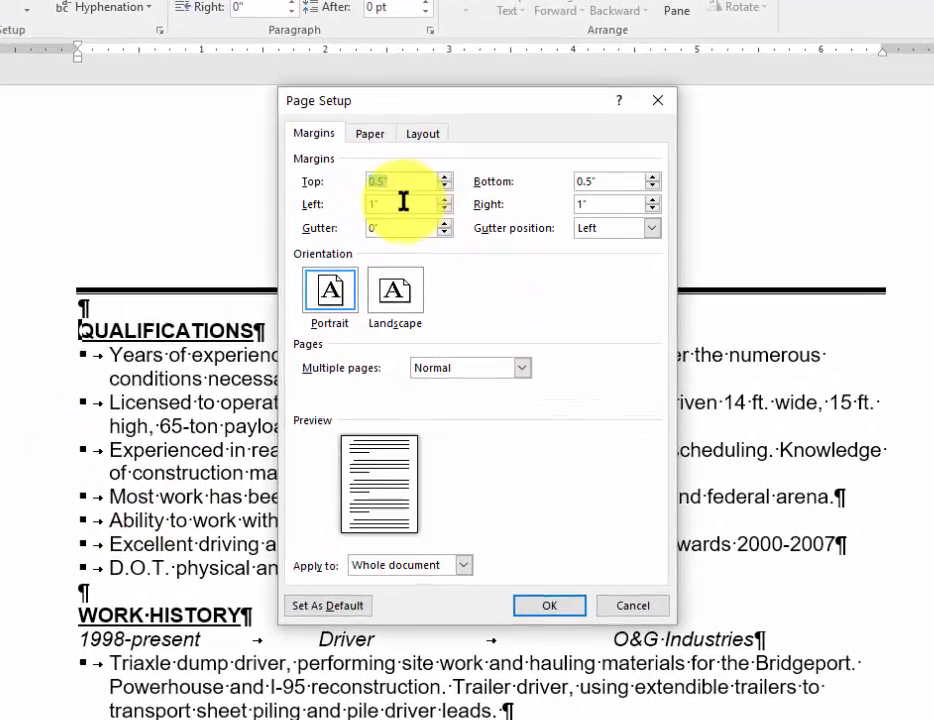
double_click(408, 238)
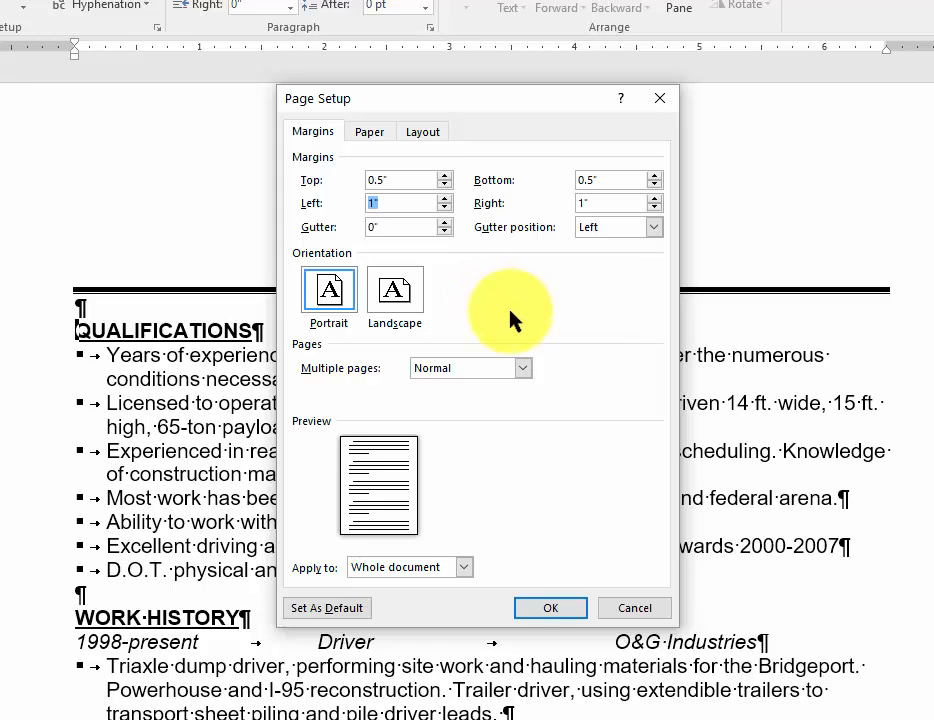
text(.8)
key(Tab)
text(.8)
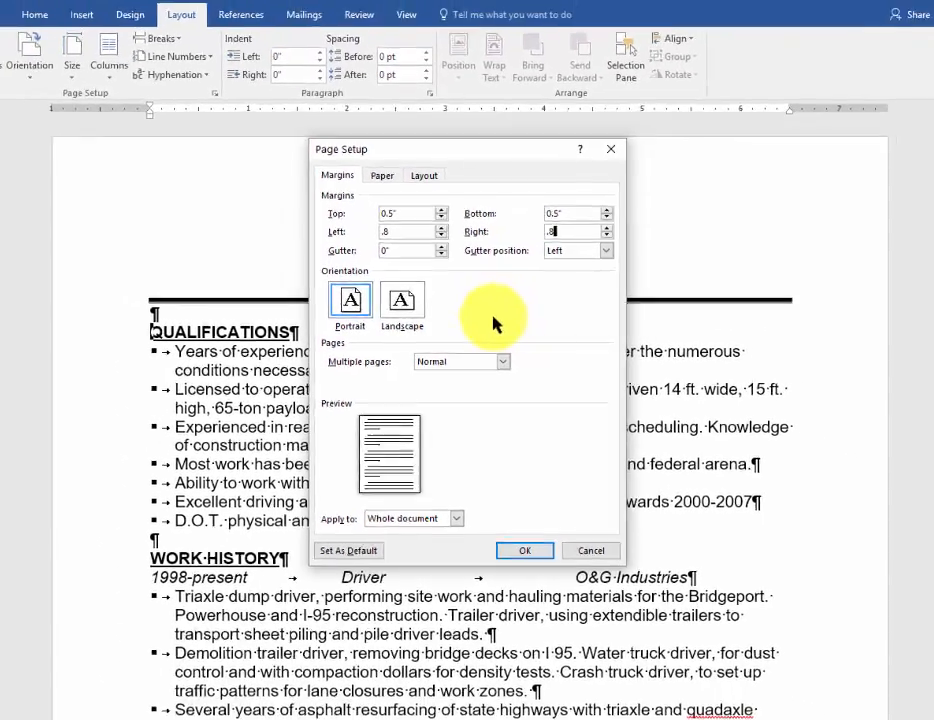
key(Return)
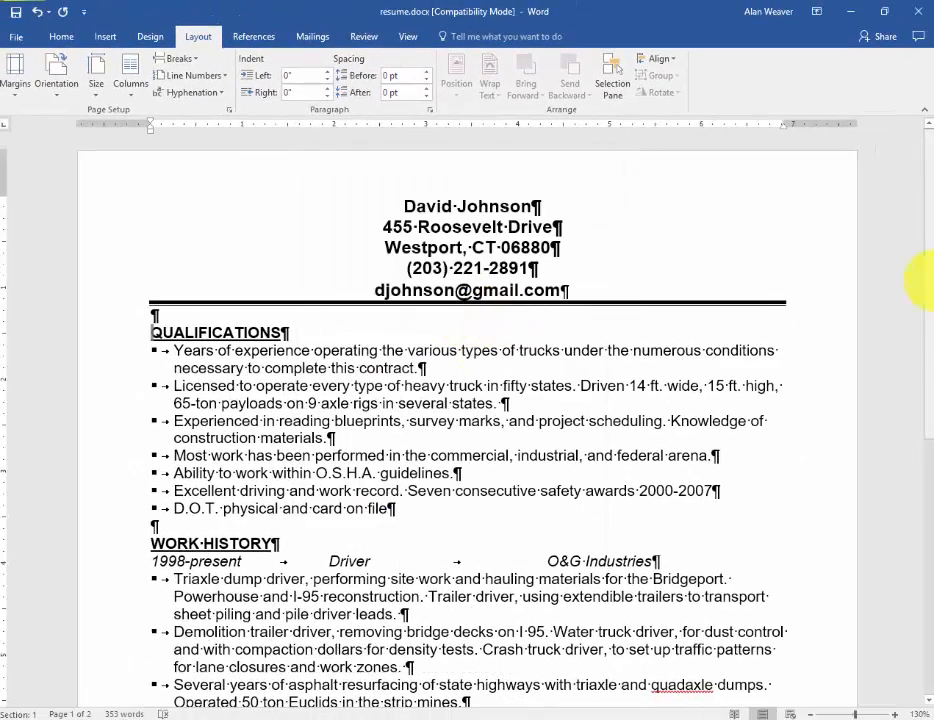
Insert a page break before the EDUCATION heading and add three blank paragraphs above it on the new page.
drag(917, 265, 915, 685)
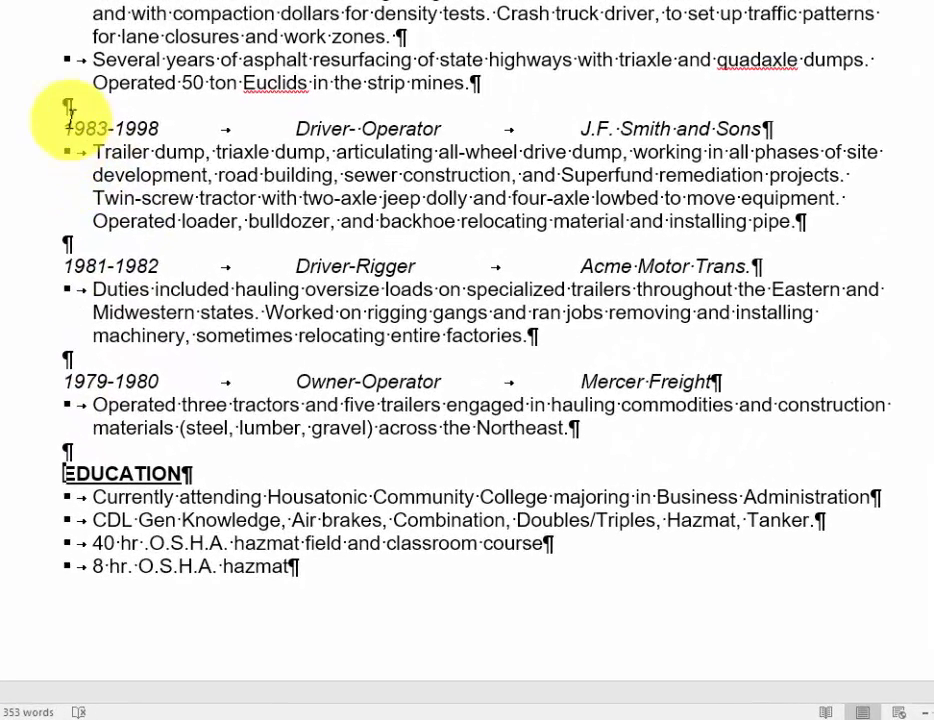
click(62, 152)
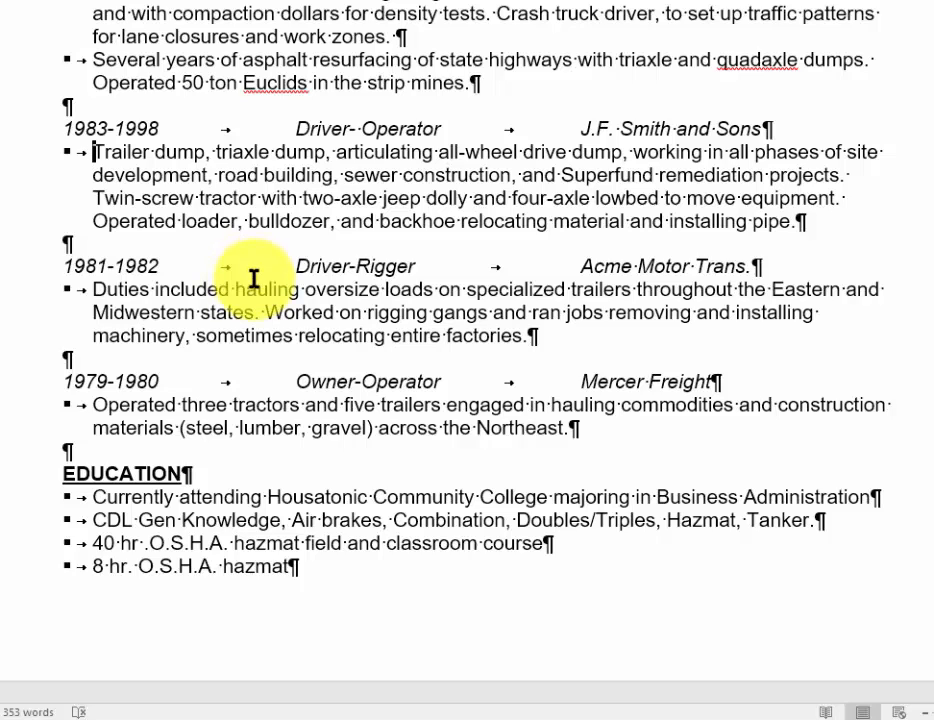
click(63, 473)
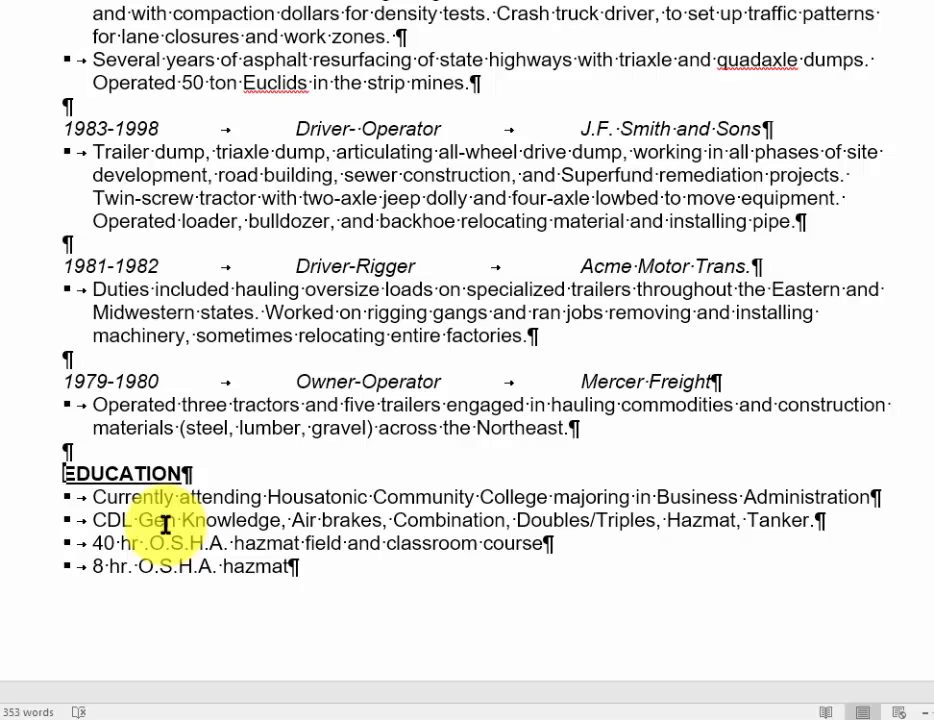
key(ctrl+Return)
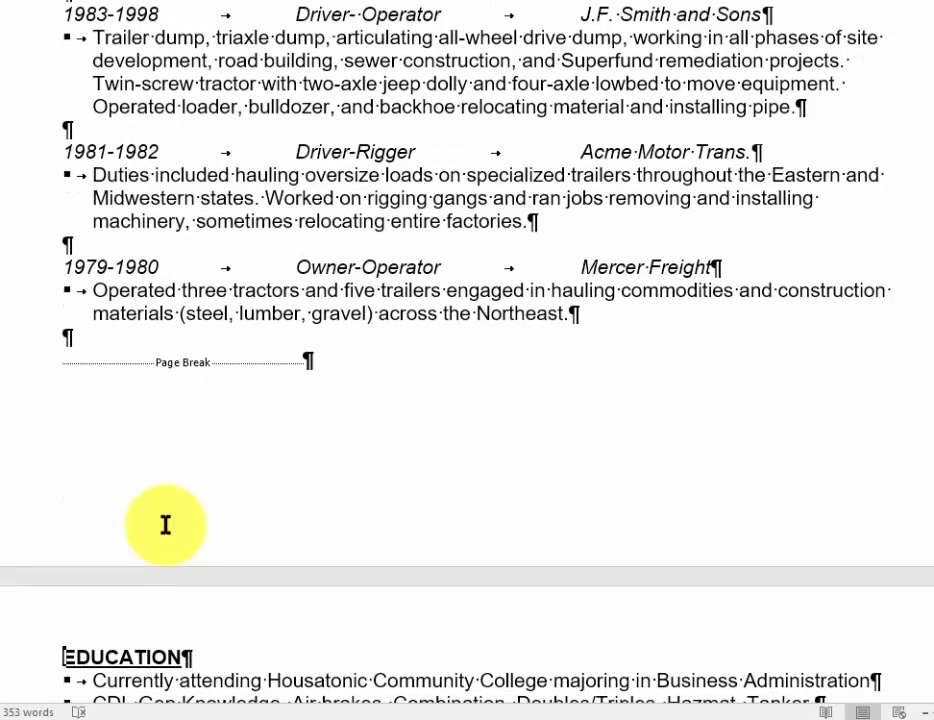
key(Return)
key(Return)
key(Return)
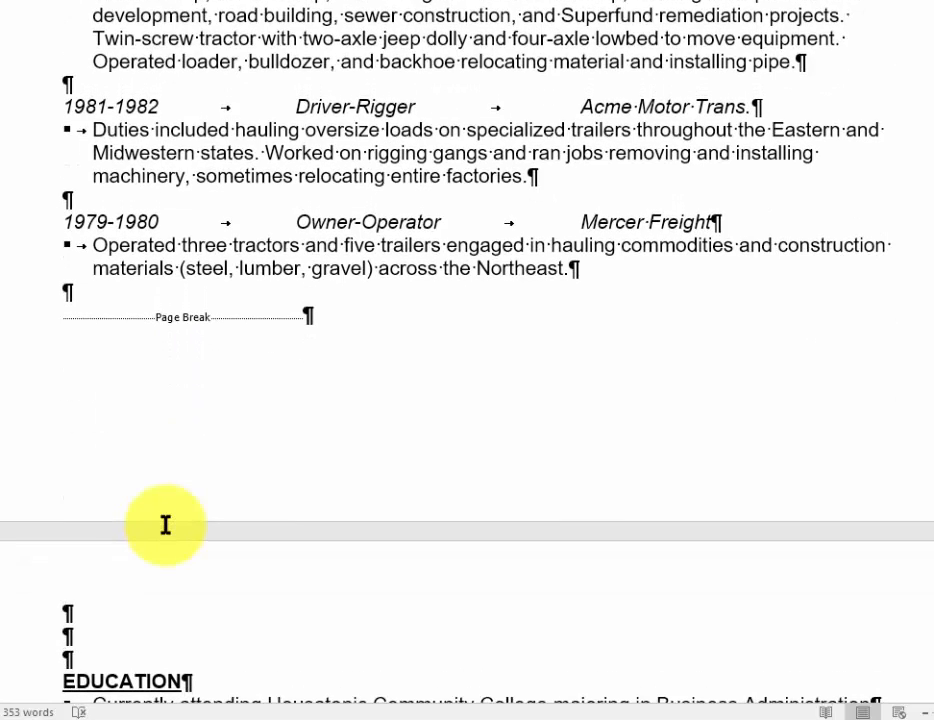
Enter "Name and contact information" on the first line of page two and right-align it.
text(N)
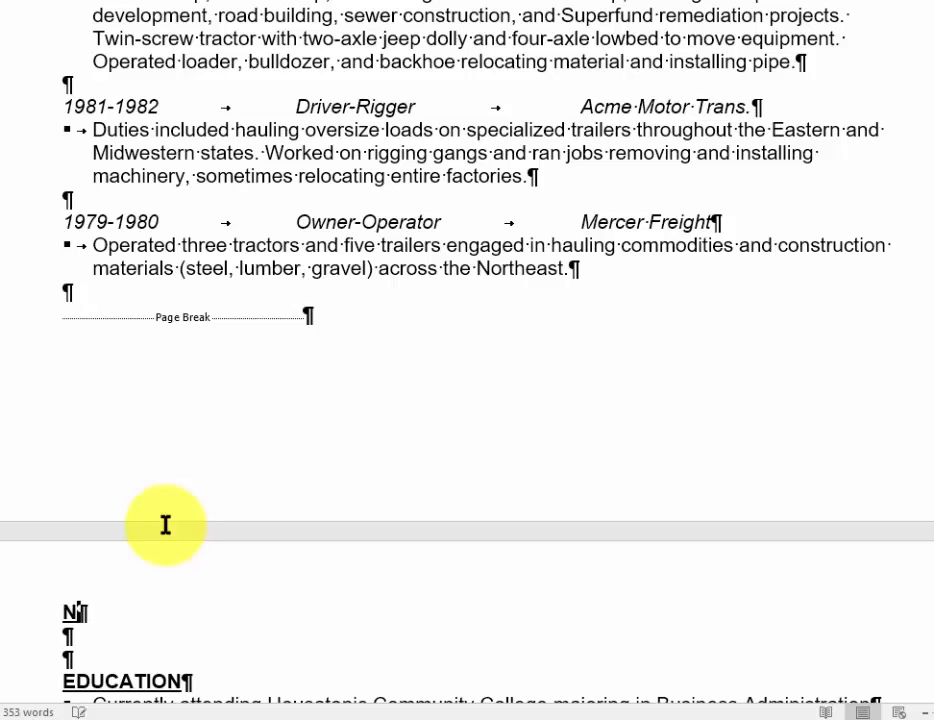
text(ame and c)
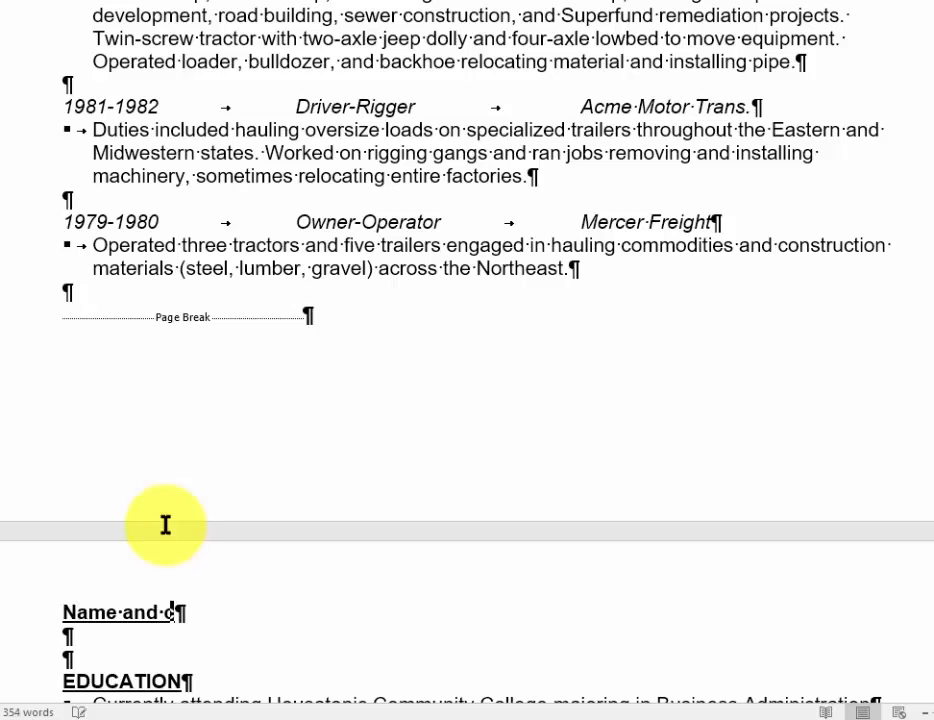
text(ontact information)
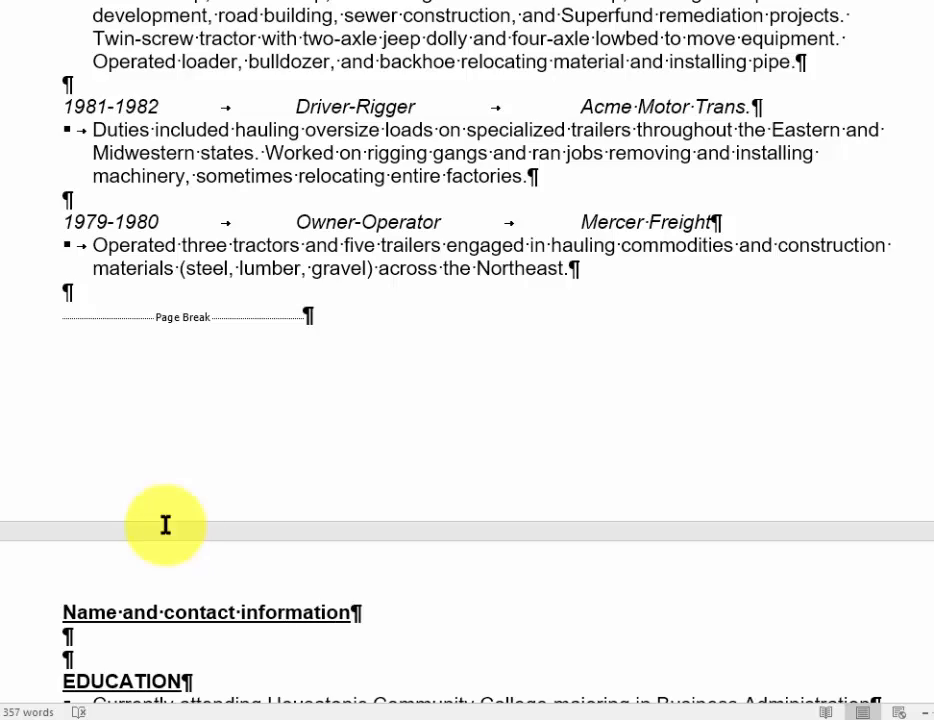
key(ctrl+r)
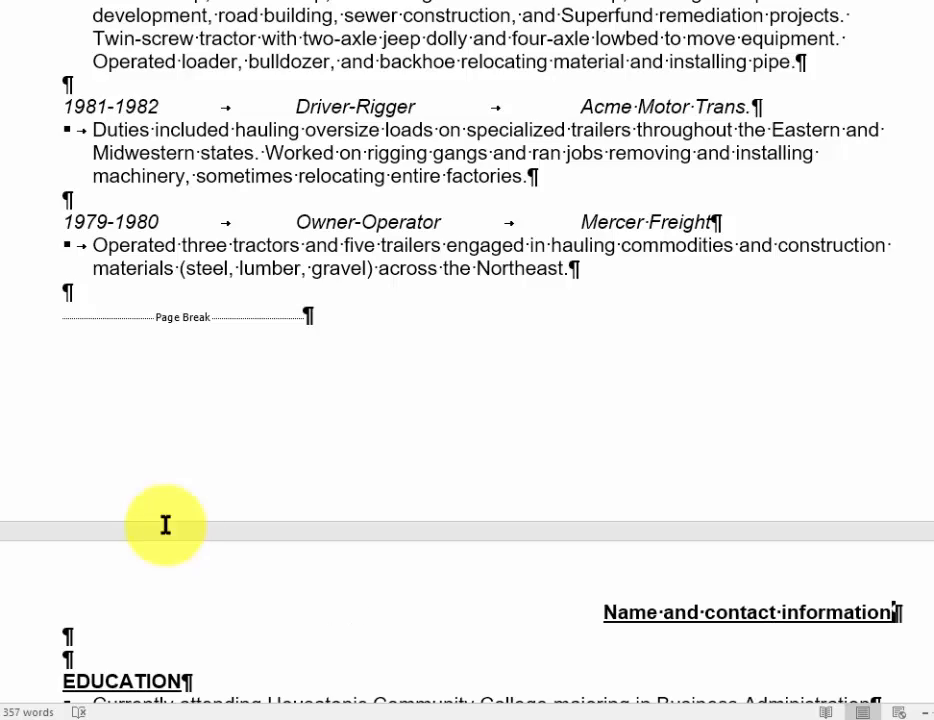
Clear the bold and underline character formatting from the "Name and contact information" line.
key(ctrl+shift+Left)
key(ctrl+shift+Left)
key(ctrl+shift+Left)
key(ctrl+shift+Left)
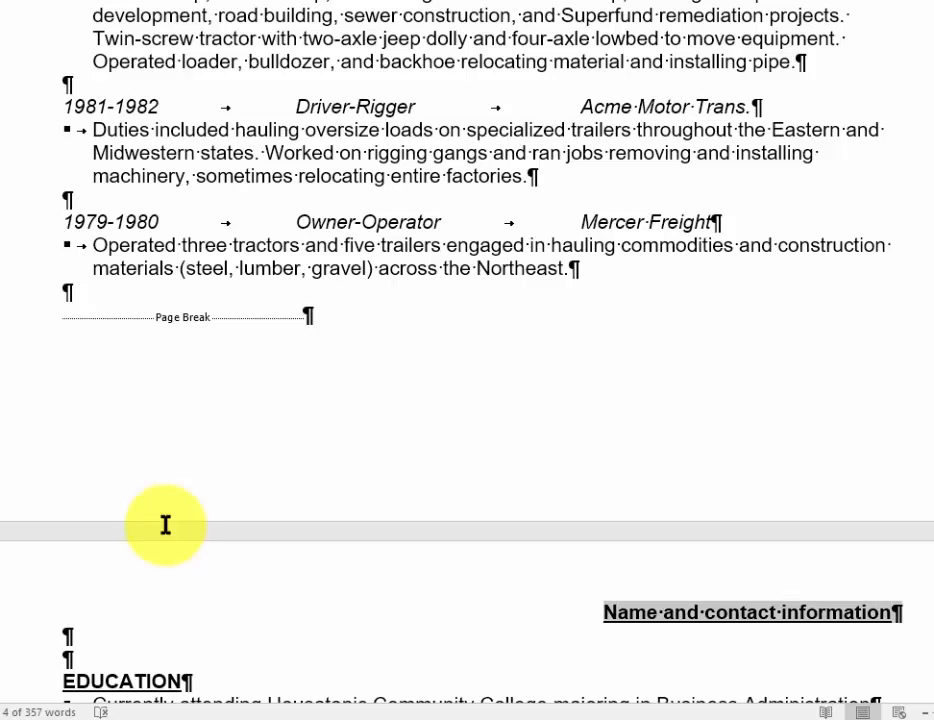
key(ctrl+space)
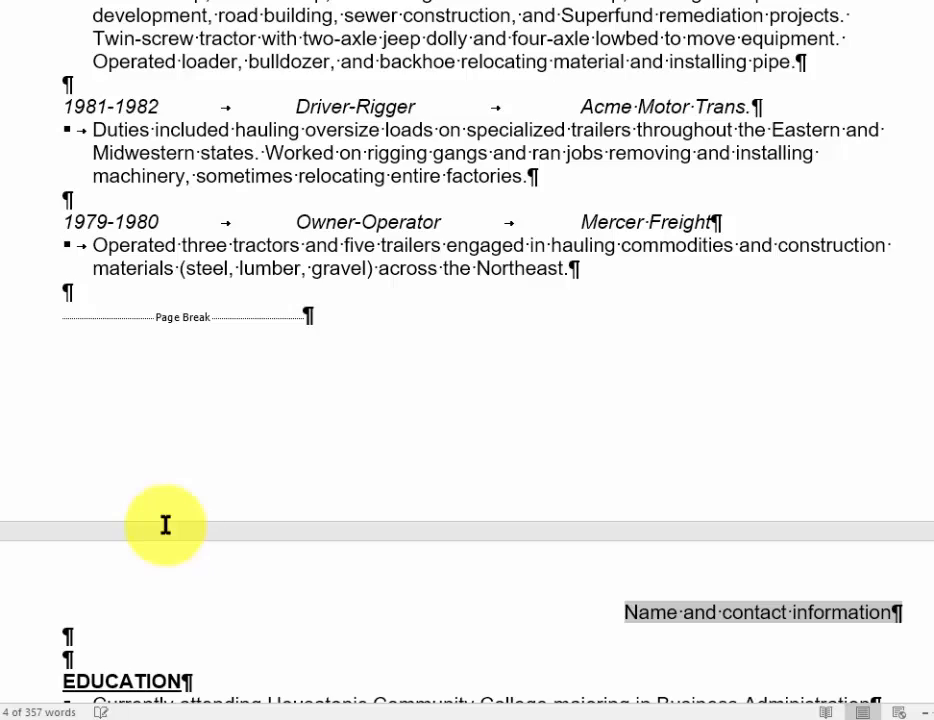
Reduce the font size of the "Name and contact information" text on page two, leaving its paragraph mark out of the selection.
key(Home)
key(shift+End)
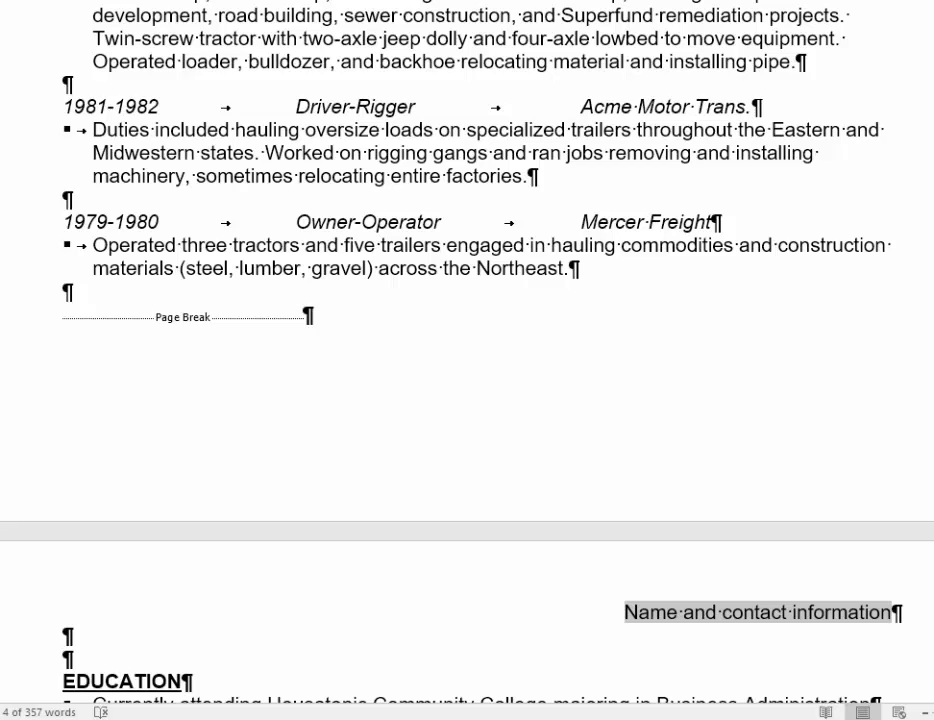
key(Return)
click(734, 302)
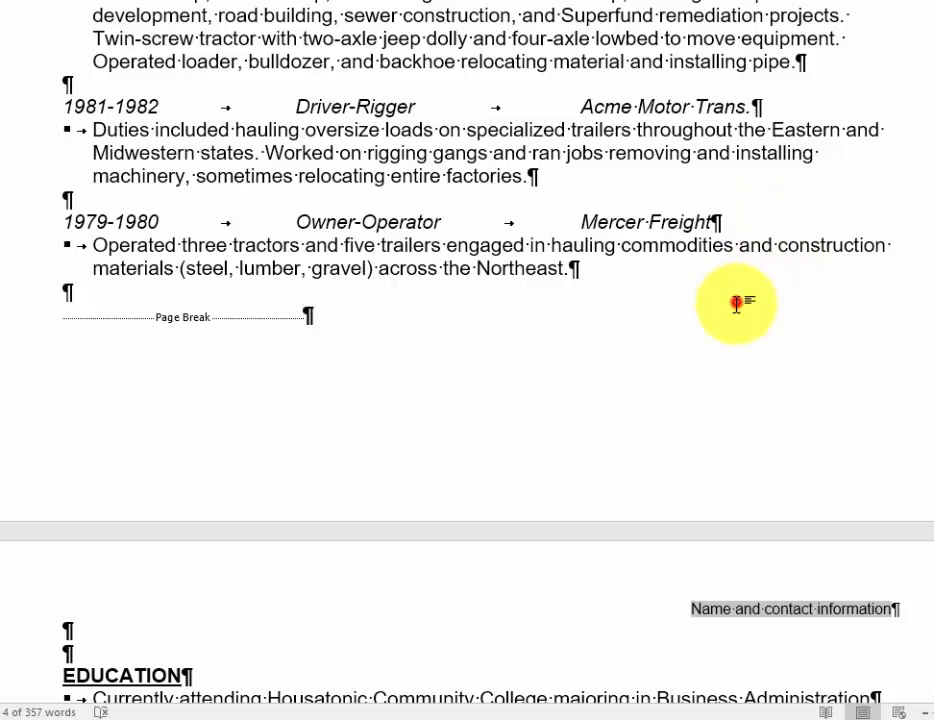
scroll(304, 312, down, 5)
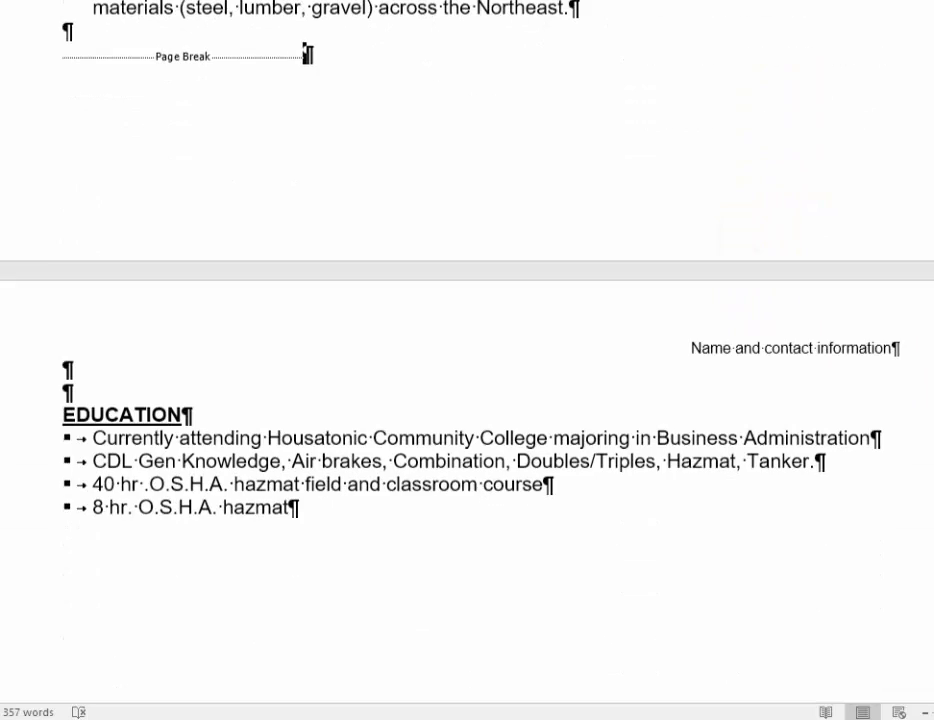